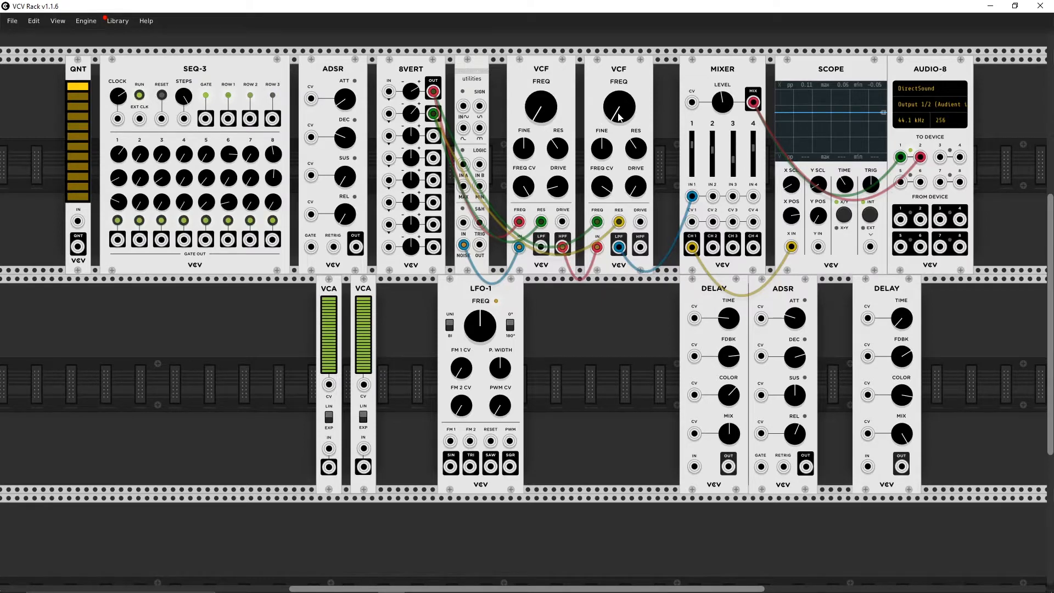
Step: Raise the second VCF's cutoff frequency to its maximum and sweep the first VCF's cutoff up and down
mouse_move(620, 117)
left_mouse_down()
mouse_move(620, 47)
mouse_move(620, 274)
mouse_move(620, 142)
mouse_move(544, 99)
mouse_move(543, 17)
left_mouse_up()
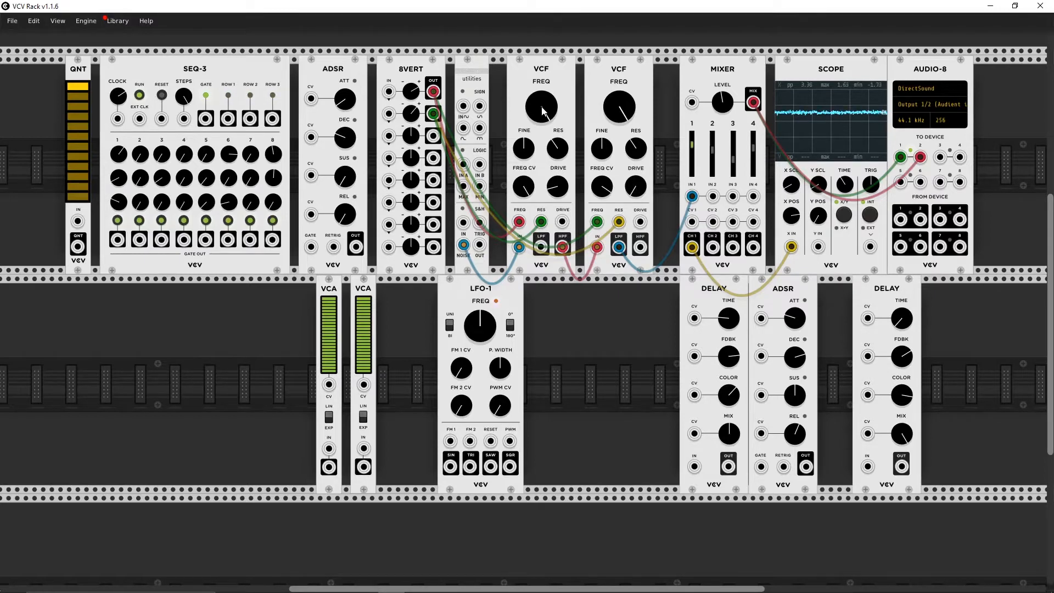
left_click_drag(543, 111, 543, 159)
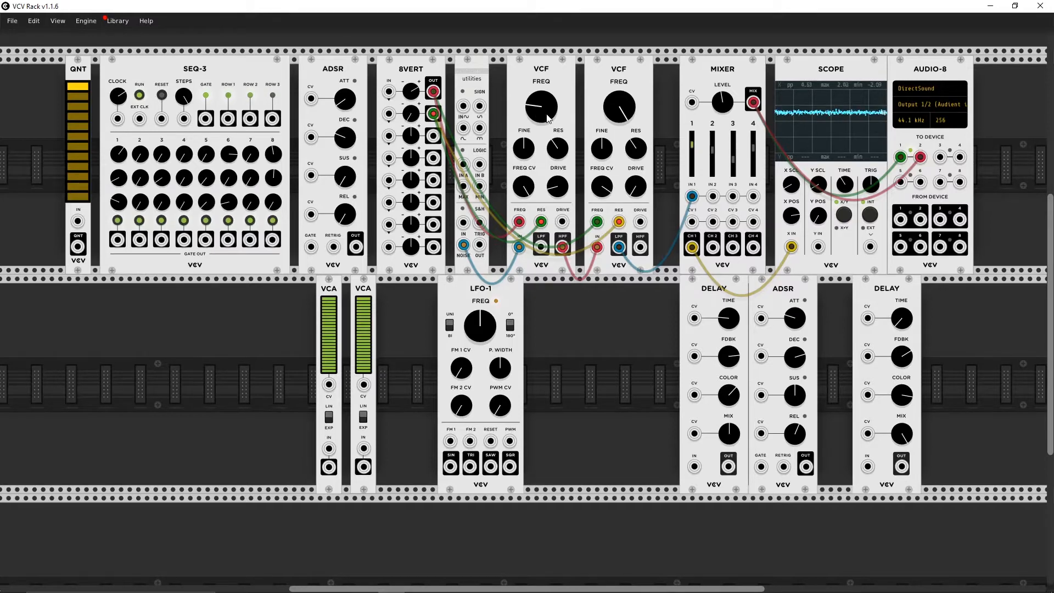
left_click_drag(547, 118, 548, 90)
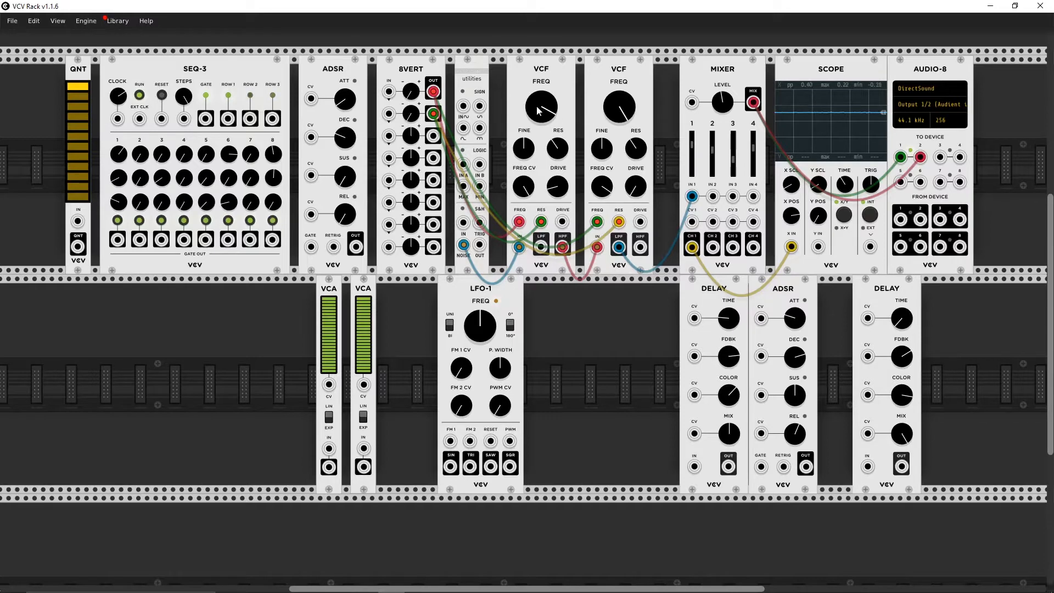
left_click_drag(541, 106, 541, 123)
mouse_move(619, 106)
left_mouse_down()
mouse_move(619, 151)
mouse_move(619, 108)
left_mouse_up()
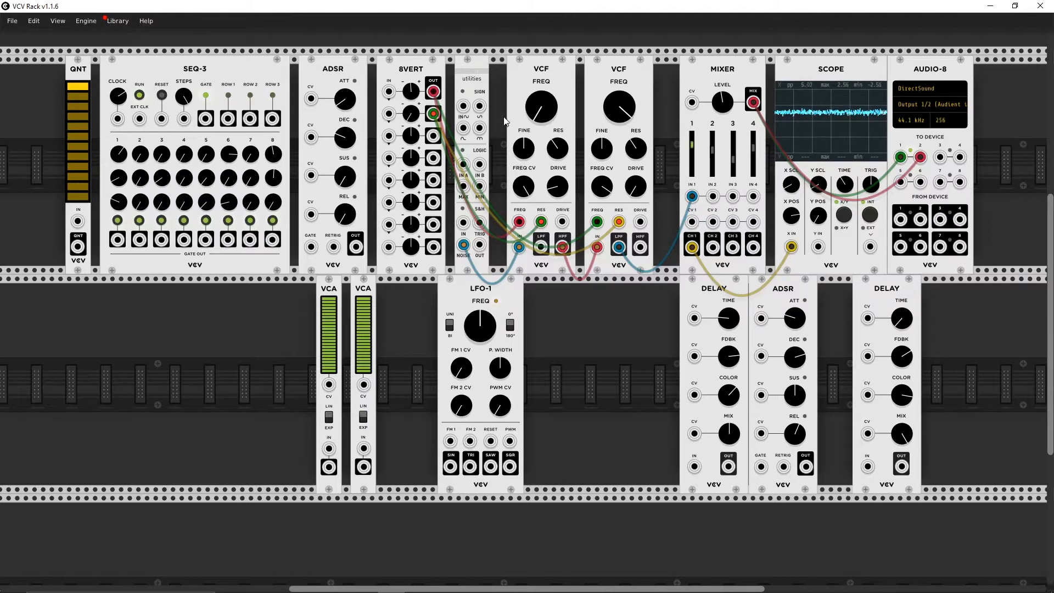
left_click_drag(538, 116, 538, 68)
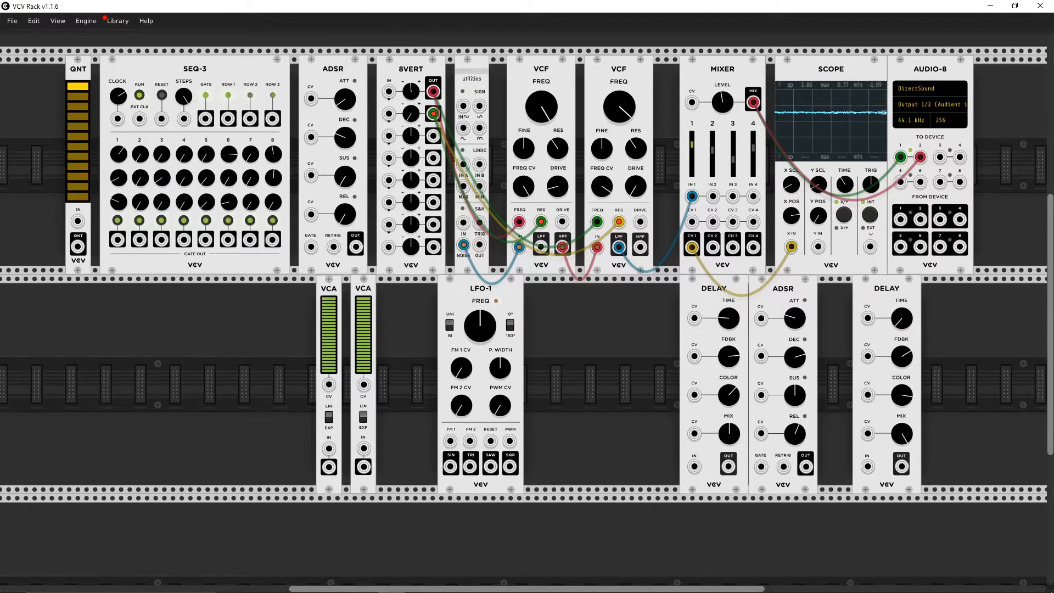
Step: Vary both VCF cutoffs, leaving the first at minimum and the second slightly below the middle of its range
left_click_drag(632, 116, 632, 94)
left_click_drag(549, 107, 549, 136)
mouse_move(621, 110)
left_mouse_down()
mouse_move(620, 131)
mouse_move(617, 123)
left_mouse_up()
left_click_drag(542, 113, 556, 211)
mouse_move(541, 106)
left_mouse_down()
mouse_move(541, 61)
mouse_move(546, 184)
left_mouse_up()
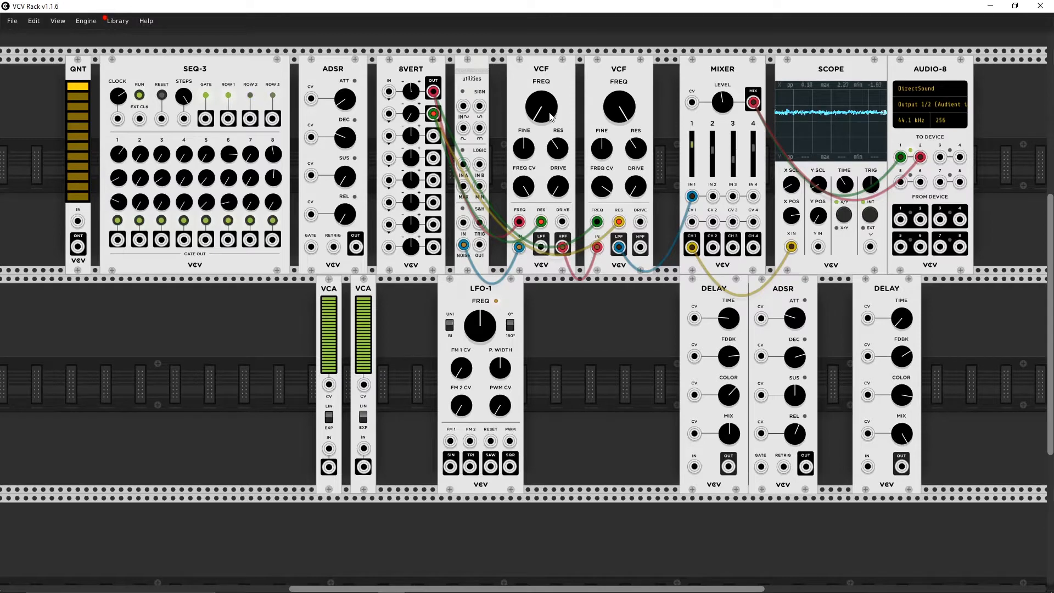
left_click_drag(620, 107, 619, 152)
mouse_move(621, 104)
left_mouse_down()
mouse_move(621, 122)
mouse_move(622, 104)
left_mouse_up()
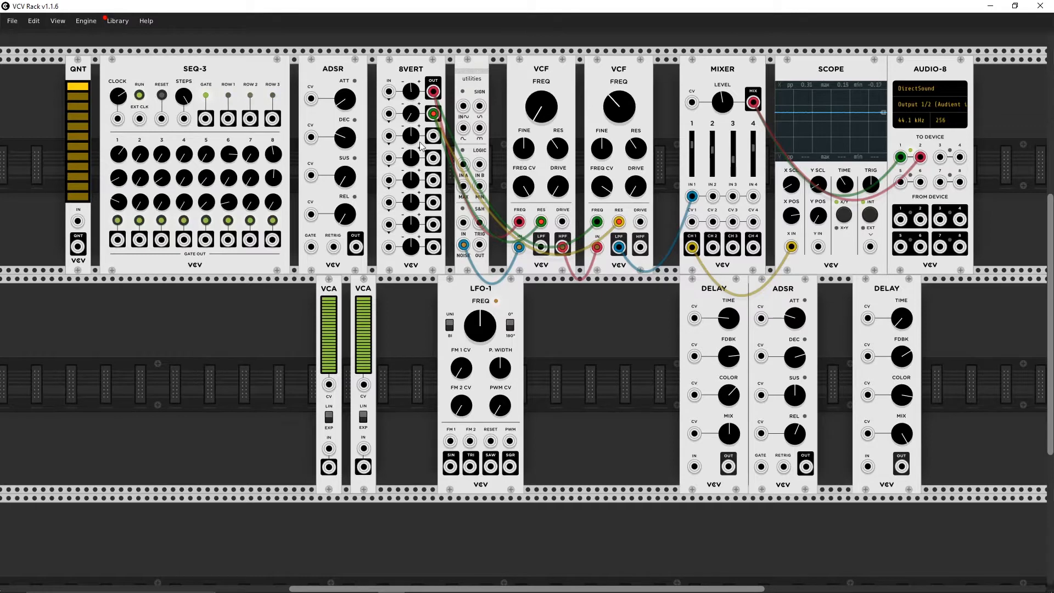
Step: Patch the fourth 8VERT output into the Scope's Y IN and adjust the level of that 8VERT row
mouse_move(433, 159)
left_mouse_down()
mouse_move(681, 351)
mouse_move(813, 324)
mouse_move(818, 247)
left_mouse_up()
left_click_drag(619, 225, 619, 223)
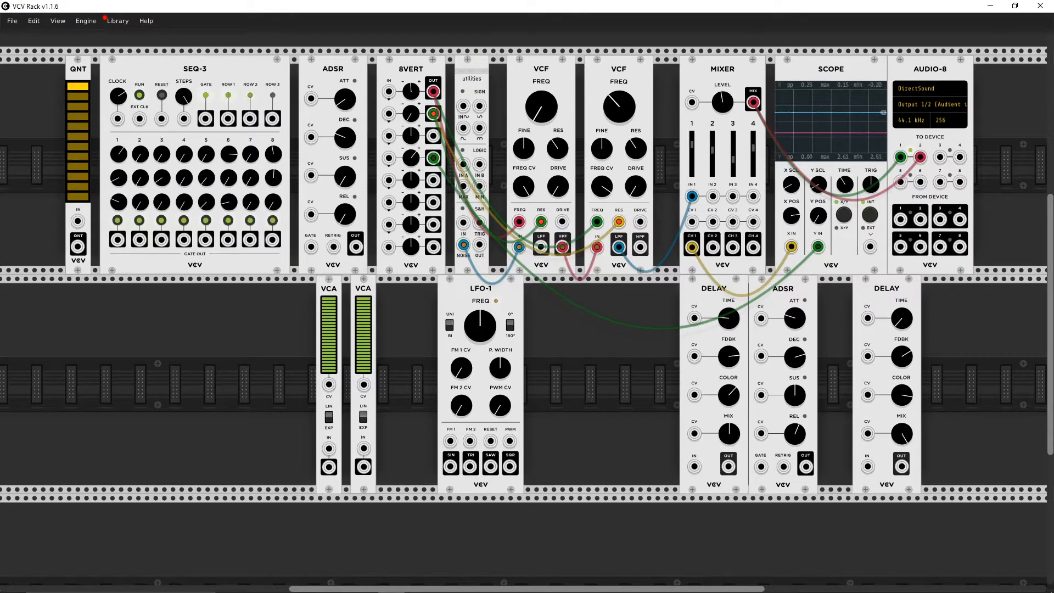
mouse_move(411, 158)
left_mouse_down()
mouse_move(411, 3)
mouse_move(411, 214)
mouse_move(410, 148)
left_mouse_up()
left_click_drag(412, 159, 412, 159)
Step: Adjust the second VCF's drive and try different first-row 8VERT amounts against changing cutoff settings on the first VCF
left_click_drag(633, 195, 633, 176)
left_click_drag(553, 125, 597, 114)
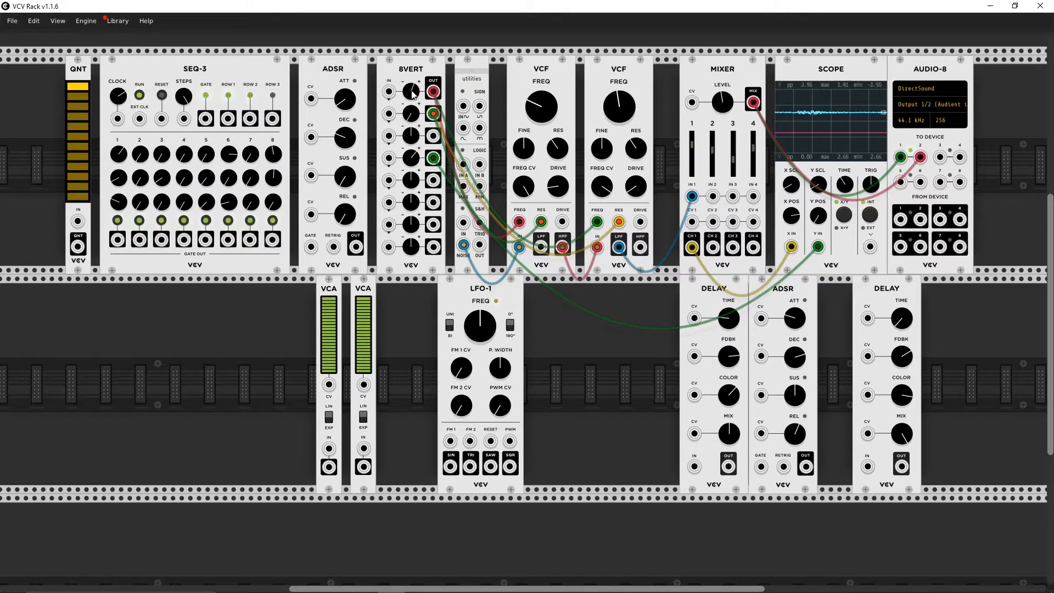
left_click_drag(517, 110, 518, 105)
left_click_drag(411, 93, 412, 126)
left_click_drag(539, 111, 539, 107)
left_click_drag(412, 93, 411, 158)
left_click_drag(411, 92, 411, 49)
left_click_drag(539, 108, 539, 3)
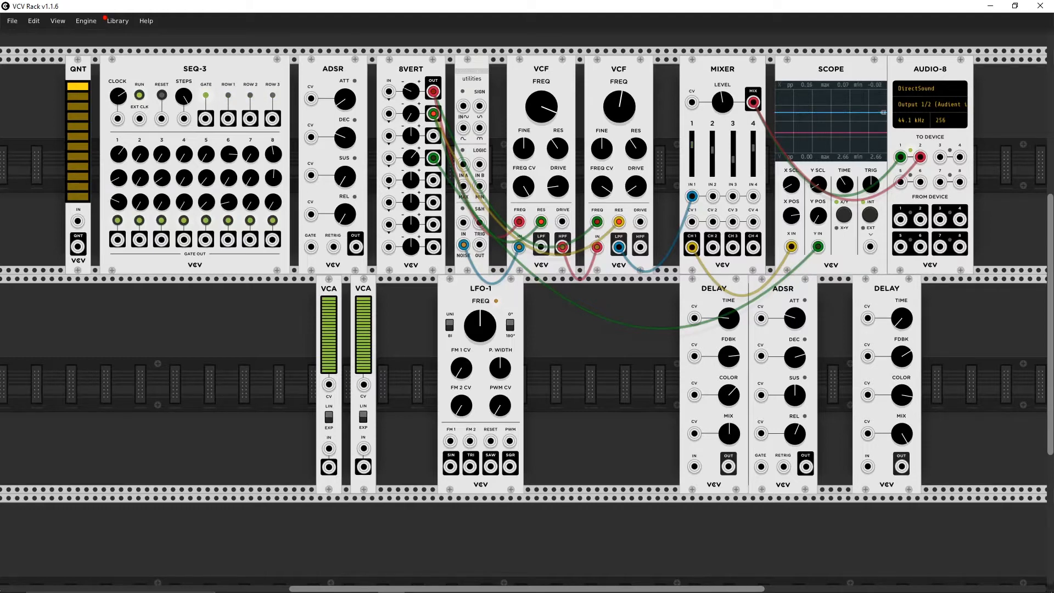
Step: Lower the cutoff of both VCFs and patch LFO-1's SIN output into the first 8VERT input, trimming that row's amount
left_click_drag(543, 99, 544, 406)
left_click_drag(614, 101, 614, 115)
left_click_drag(411, 91, 411, 107)
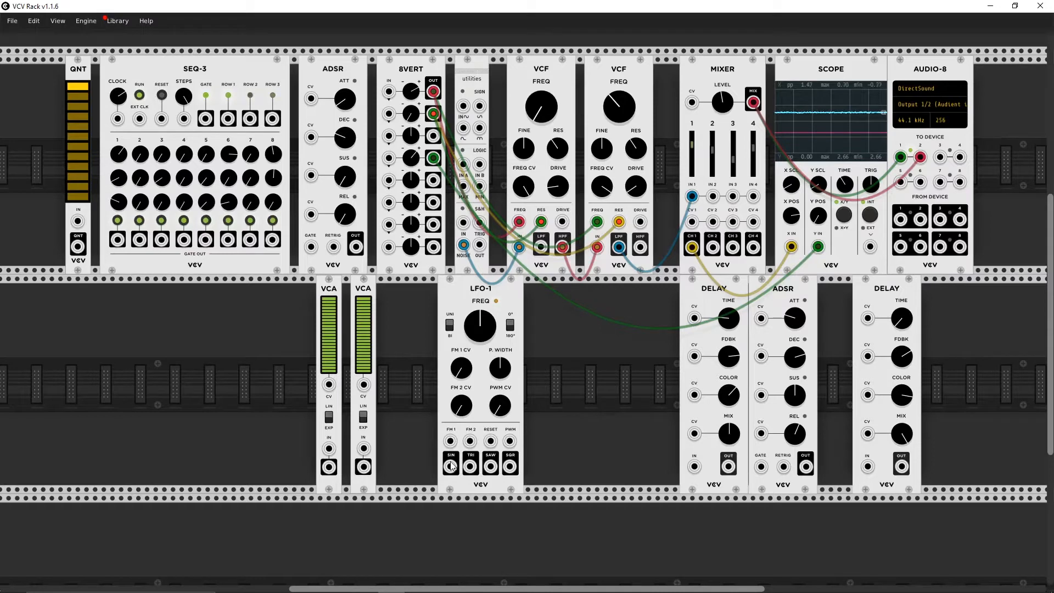
left_click_drag(451, 466, 389, 92)
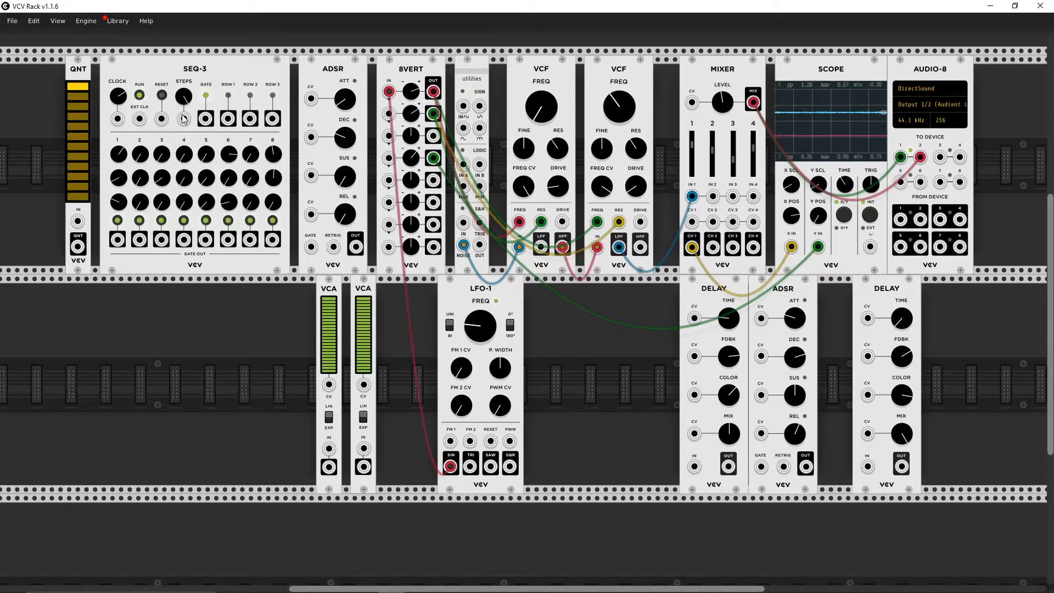
Step: Patch the SEQ-3 gate output into the ADSR's GATE input and the ADSR output into the Mixer's CV 1
left_click_drag(184, 118, 311, 248)
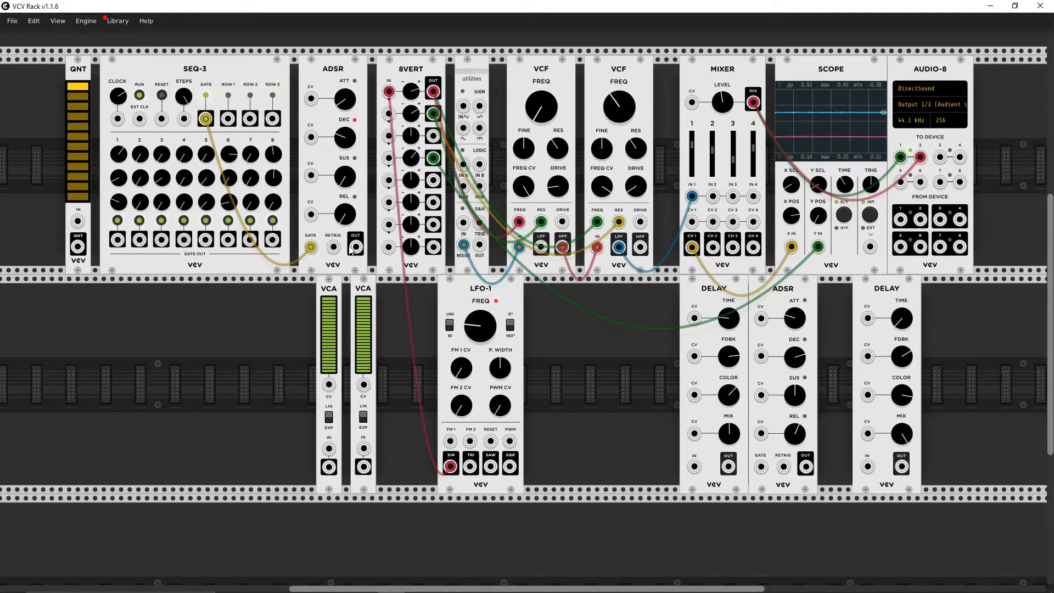
left_click_drag(356, 247, 692, 221)
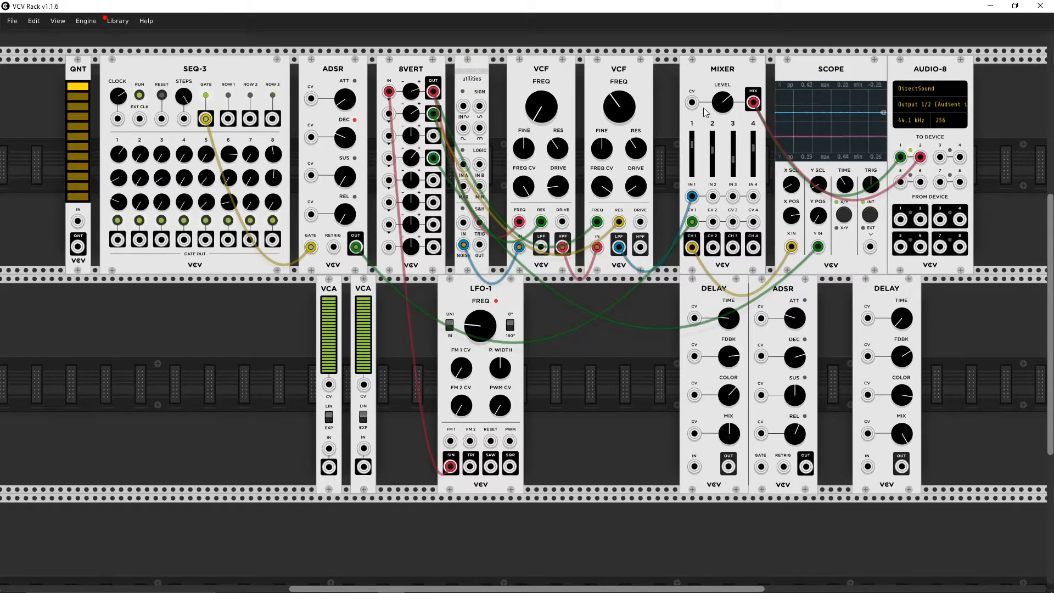
Step: Raise the second VCF's cutoff and fine-tune the first VCF's drive and the first 8VERT row's modulation amount
left_click_drag(616, 108, 617, 100)
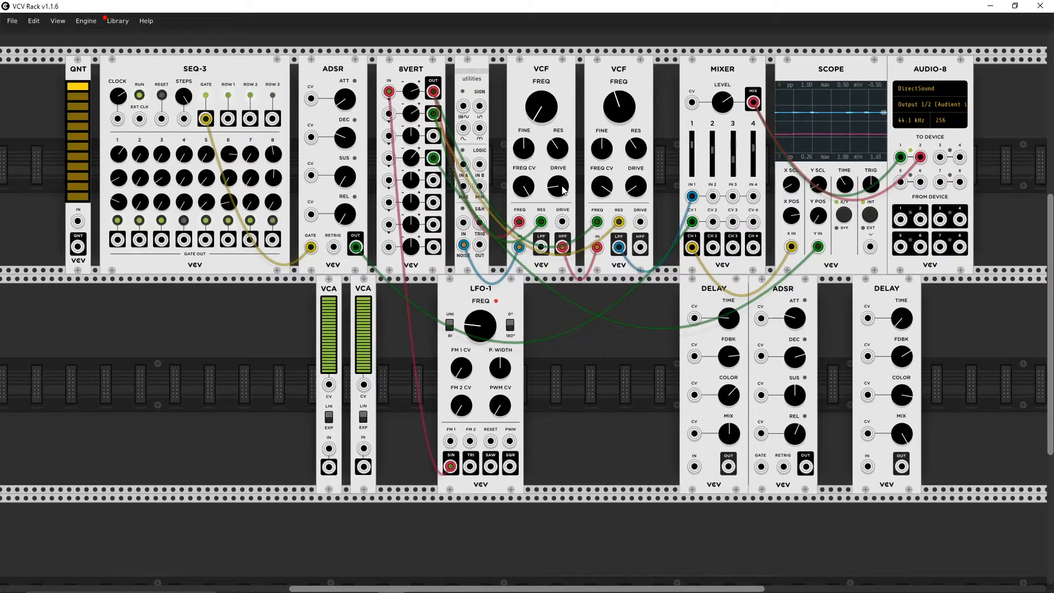
left_click_drag(560, 190, 560, 183)
left_click_drag(416, 92, 415, 98)
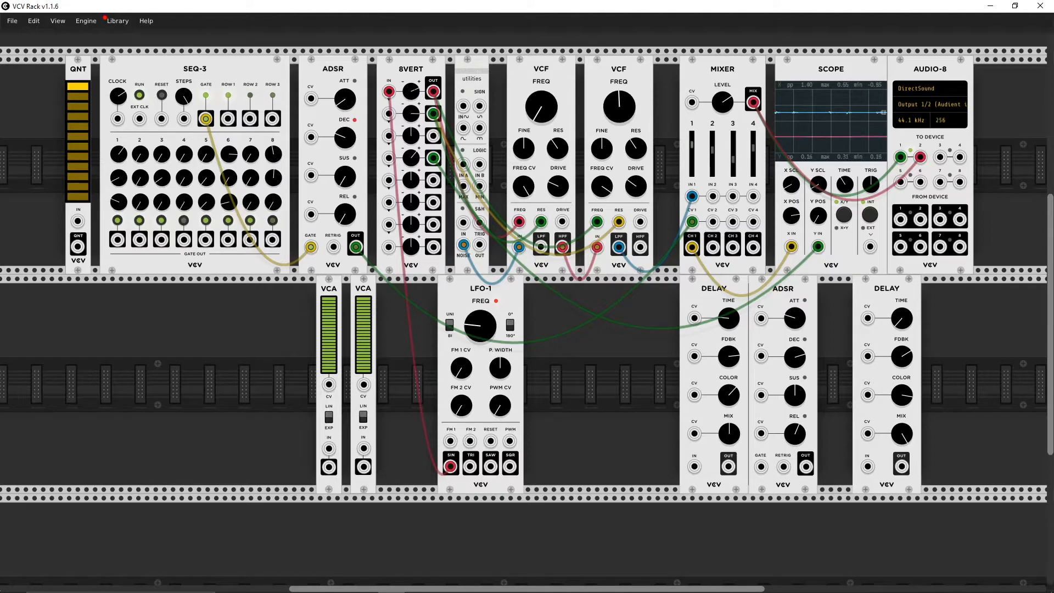
Step: Try the SEQ-3 pattern with the gates of steps 2 and 6 off, restore them, and switch off step 1's gate
left_click(141, 221)
left_click(230, 221)
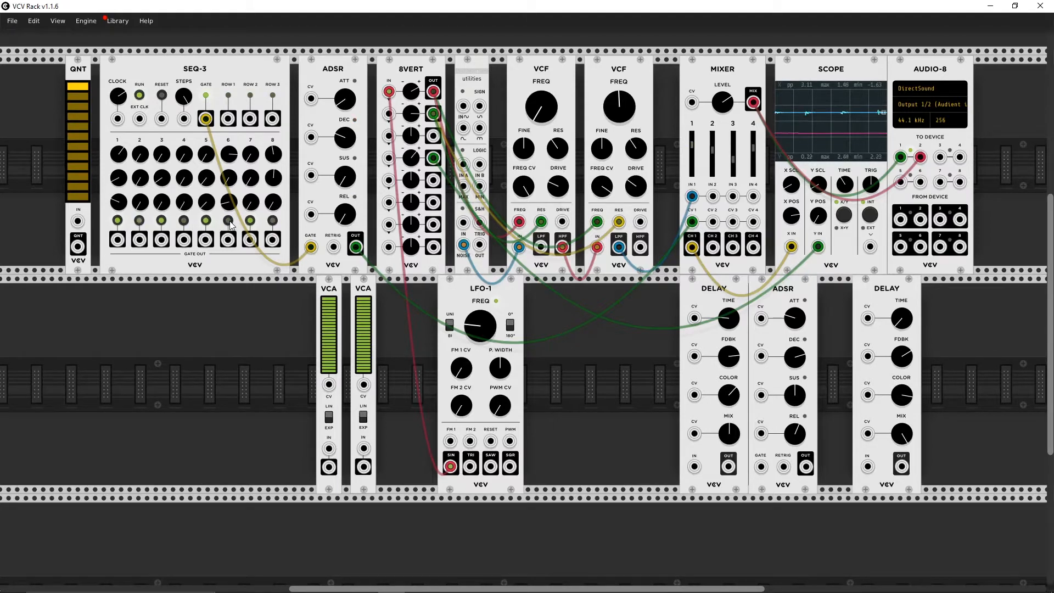
left_click(140, 222)
left_click(229, 222)
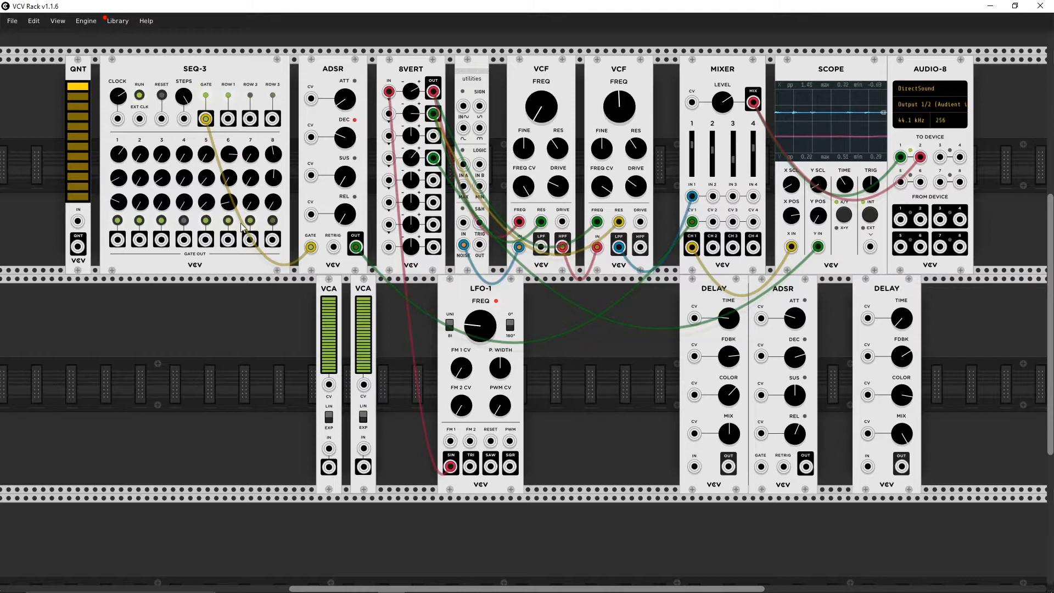
left_click(118, 221)
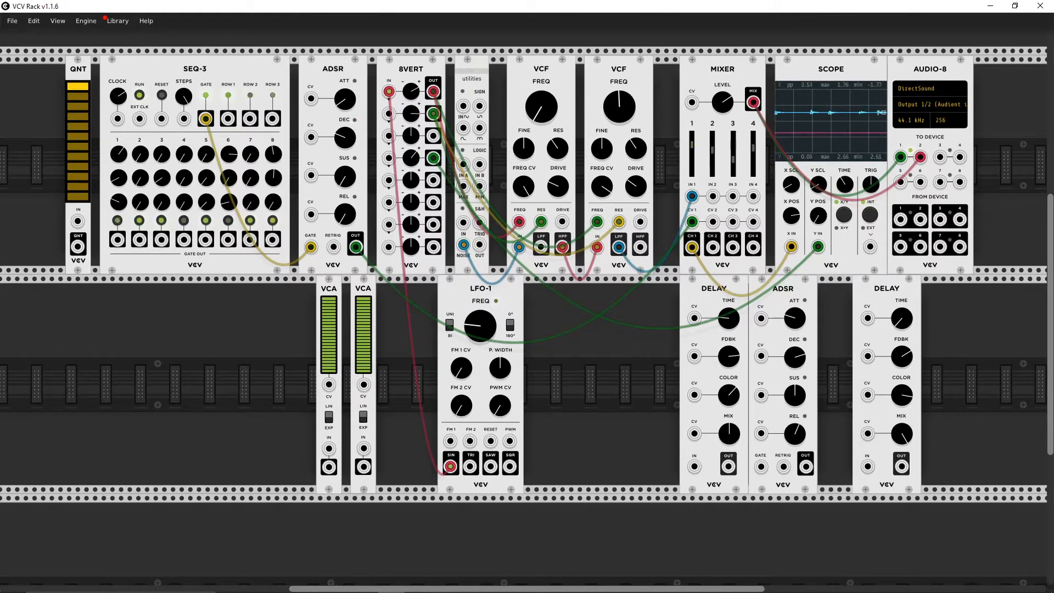
Step: Lengthen the ADSR decay, then rebalance the filters by raising the first VCF's cutoff and lowering the second's
left_click_drag(340, 137, 340, 123)
left_click_drag(544, 113, 544, 19)
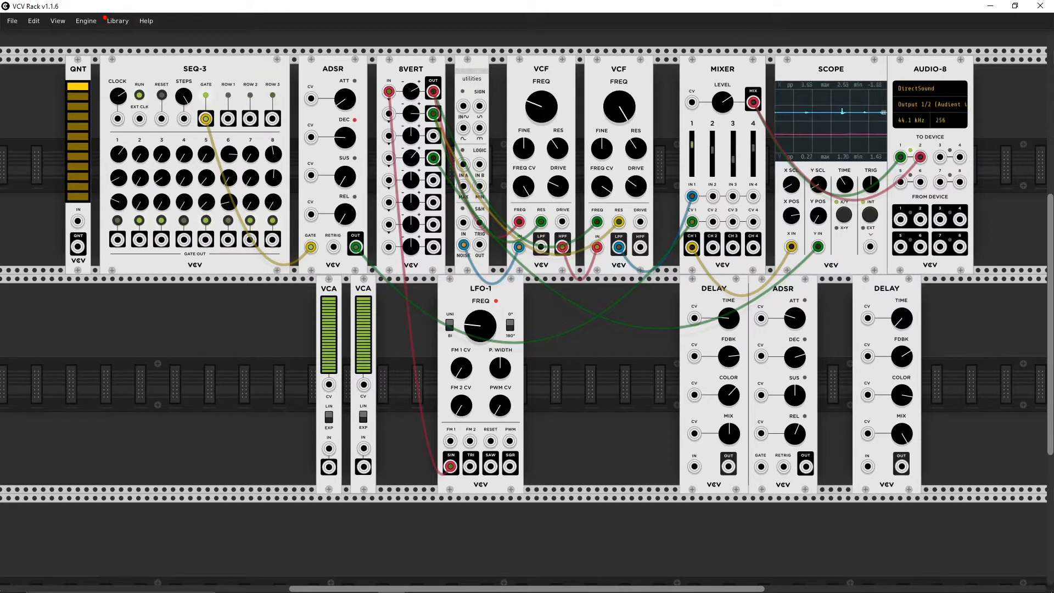
left_click_drag(533, 116, 533, 85)
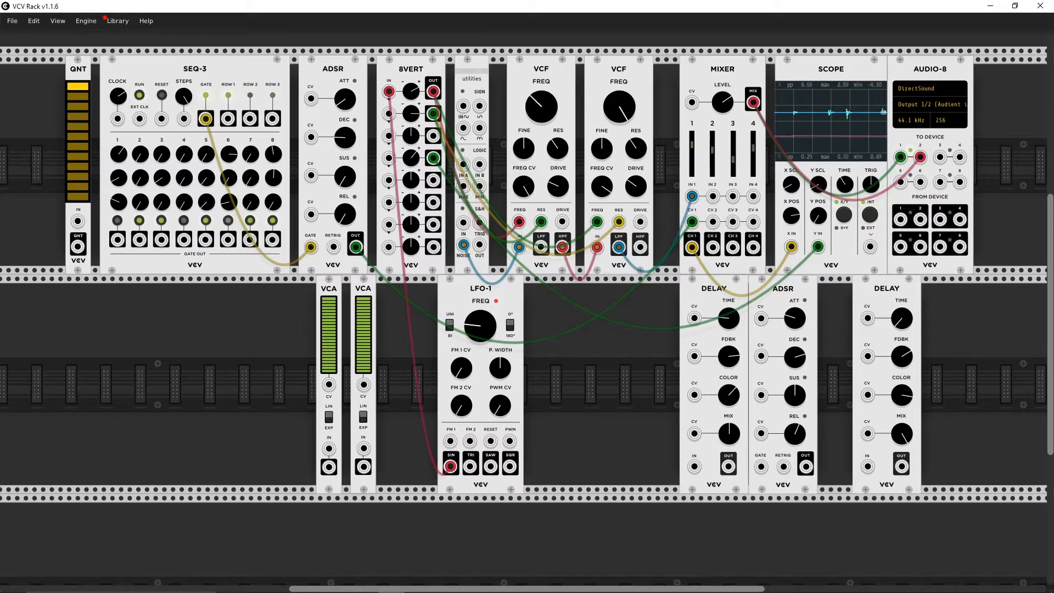
left_click_drag(617, 106, 616, 175)
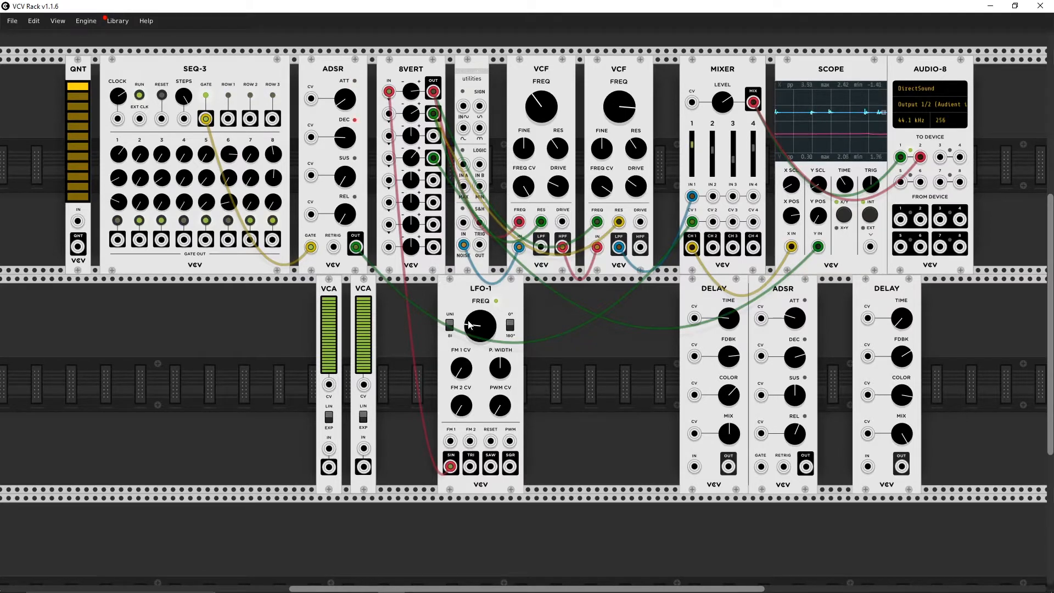
Step: Speed up LFO-1 and fine-tune the ADSR decay and the second 8VERT row feeding the filters
left_click_drag(479, 337, 482, 322)
left_click_drag(344, 136, 346, 151)
left_click_drag(412, 114, 411, 104)
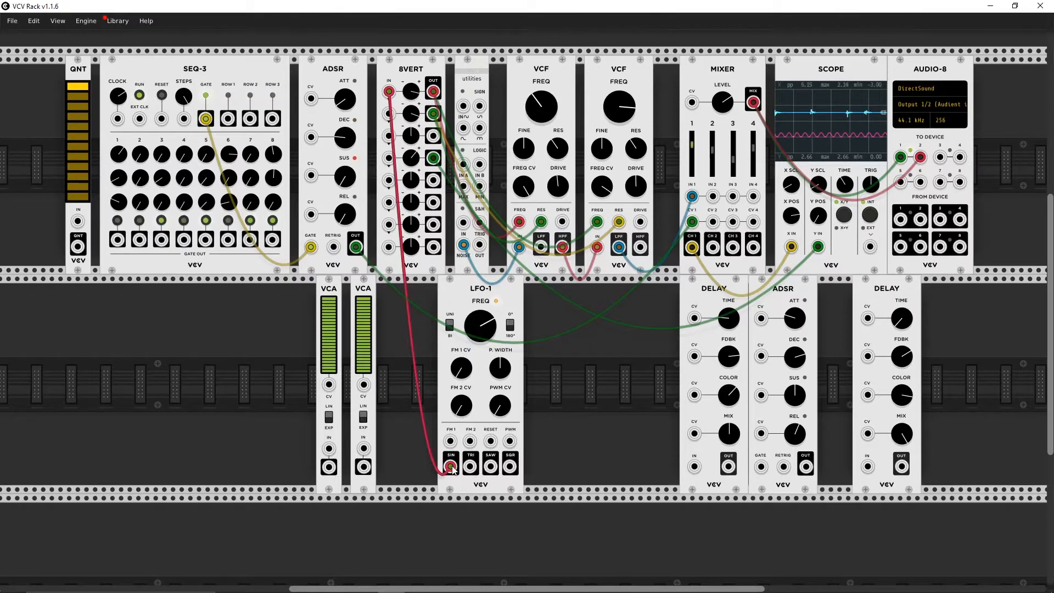
Step: Move the 8VERT modulation cable from LFO-1's SIN to its TRI output and lower the cutoff of both VCFs
left_click_drag(450, 467, 470, 467)
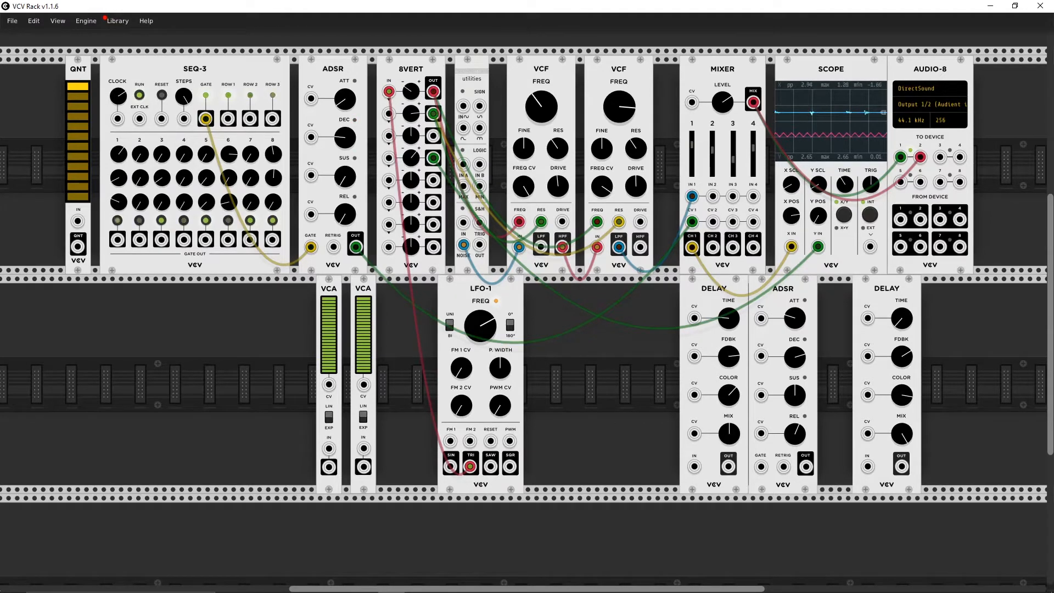
left_click_drag(539, 96, 539, 234)
left_click_drag(625, 111, 625, 223)
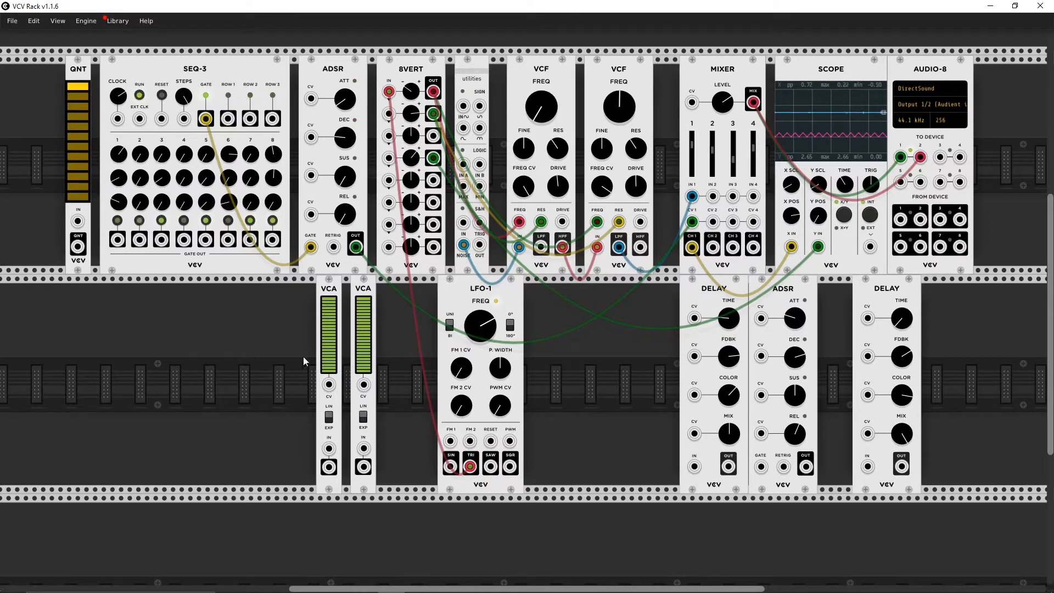
Step: Add a VCO-1 module beside the VCAs and patch its SQR output into the first VCF's input in place of the noise
right_click(227, 369)
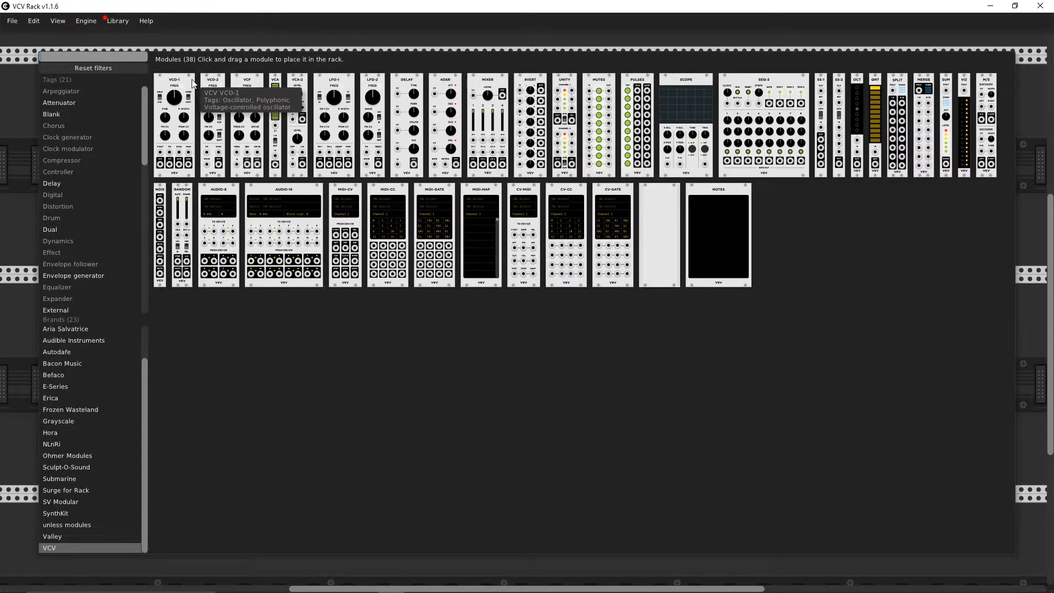
left_click_drag(193, 83, 308, 345)
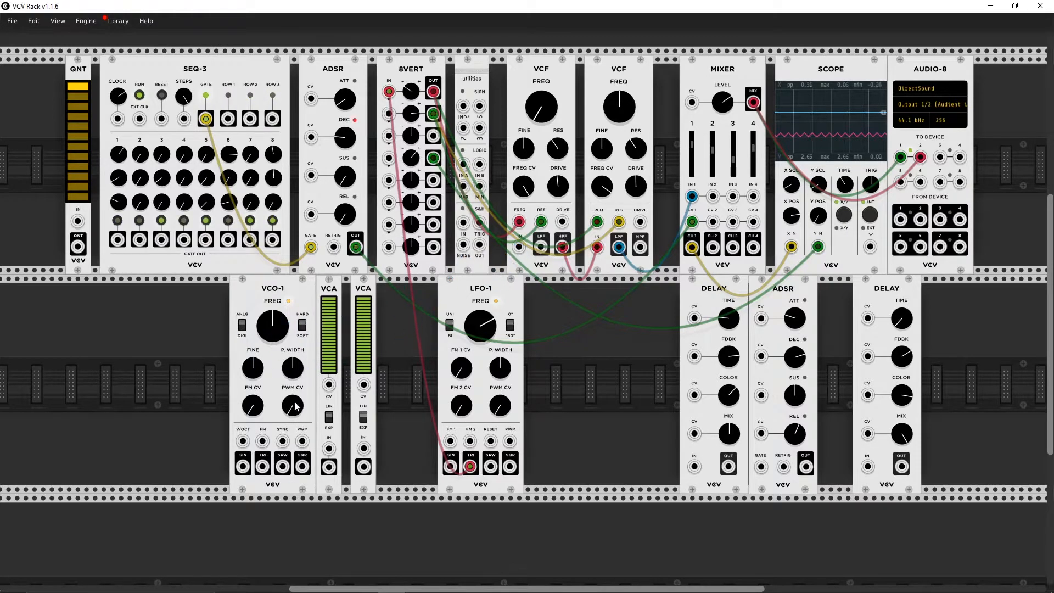
left_click_drag(302, 467, 519, 247)
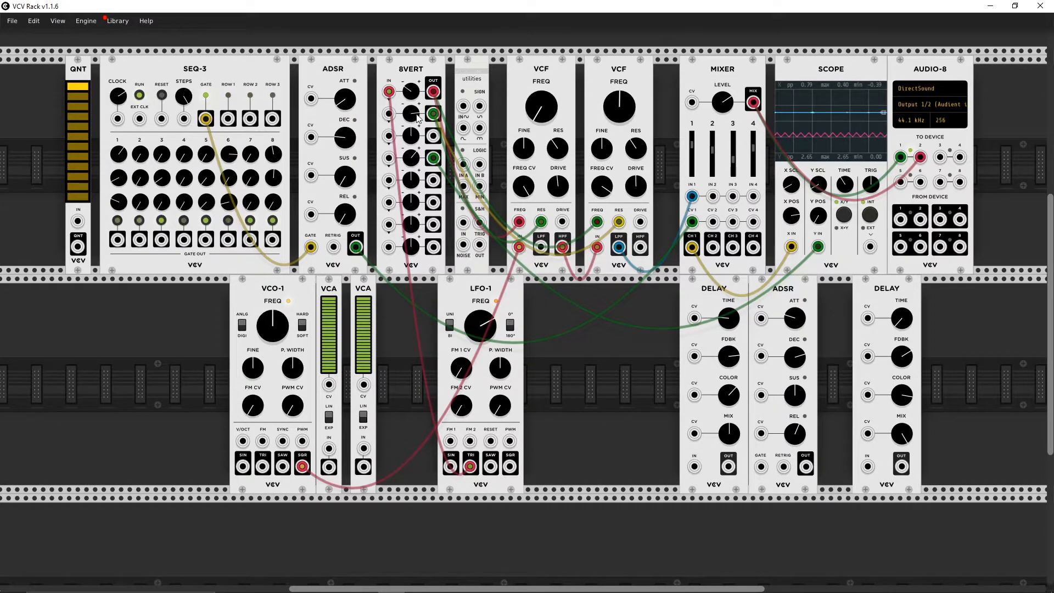
Step: Turn up the first 8VERT row and rework the SEQ-3 gate pattern, switching step 1 on and steps 4 and 6 off
left_click_drag(412, 95, 413, 22)
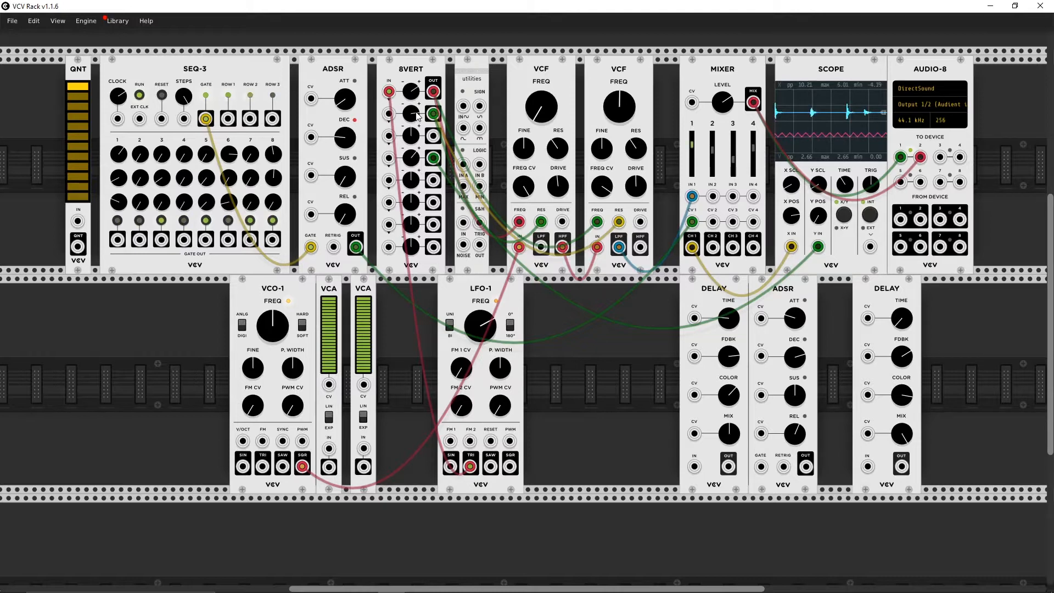
left_click(184, 220)
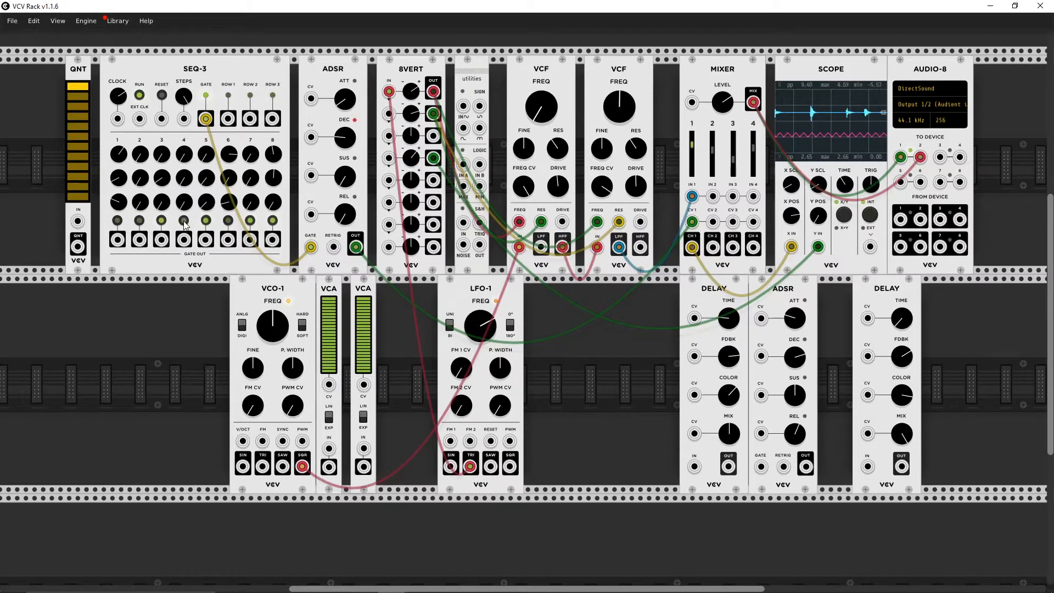
left_click(118, 221)
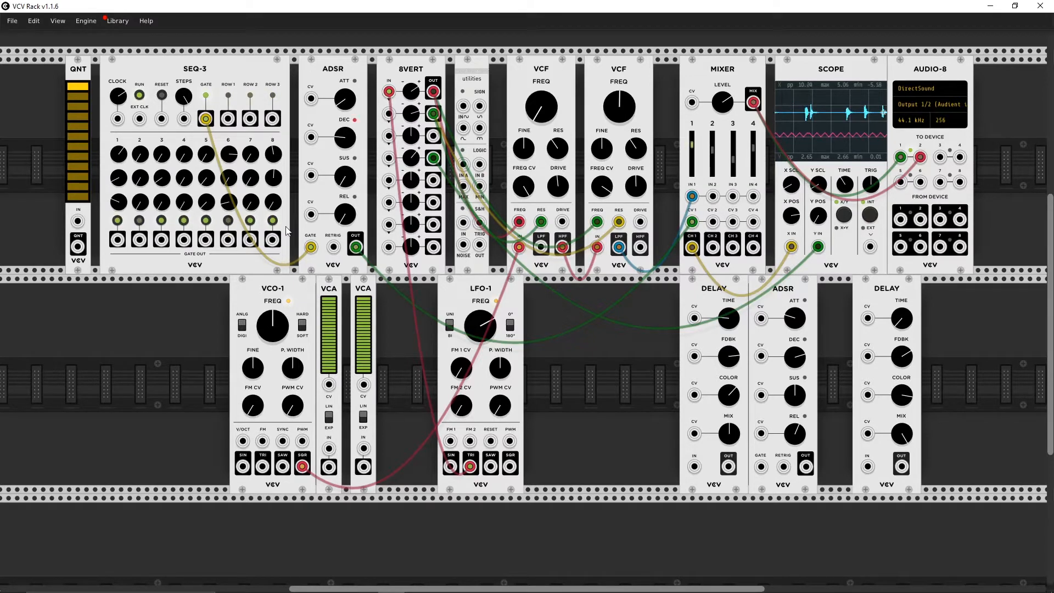
left_click(186, 220)
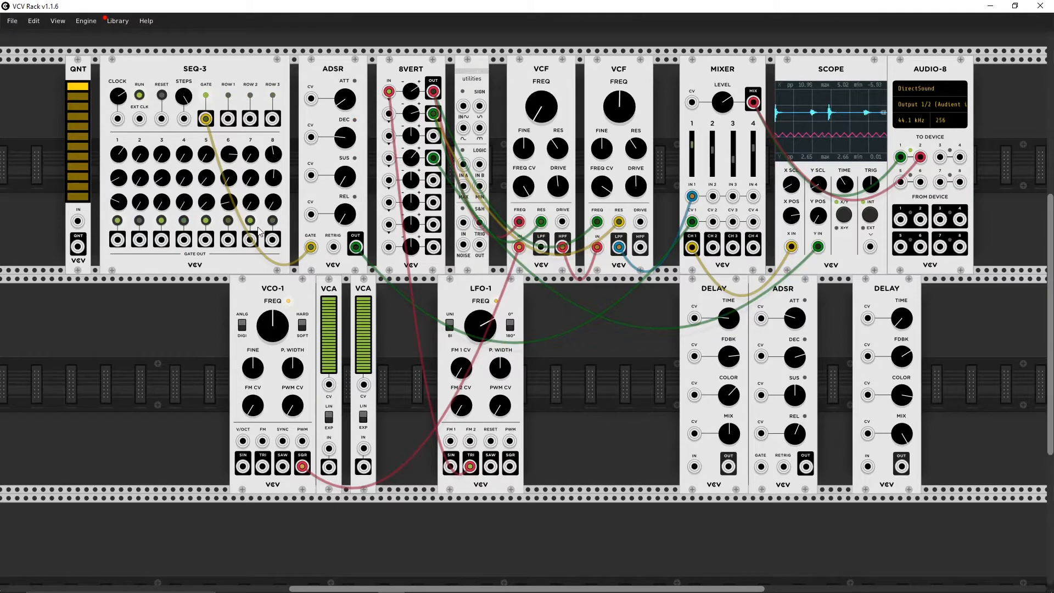
left_click(228, 221)
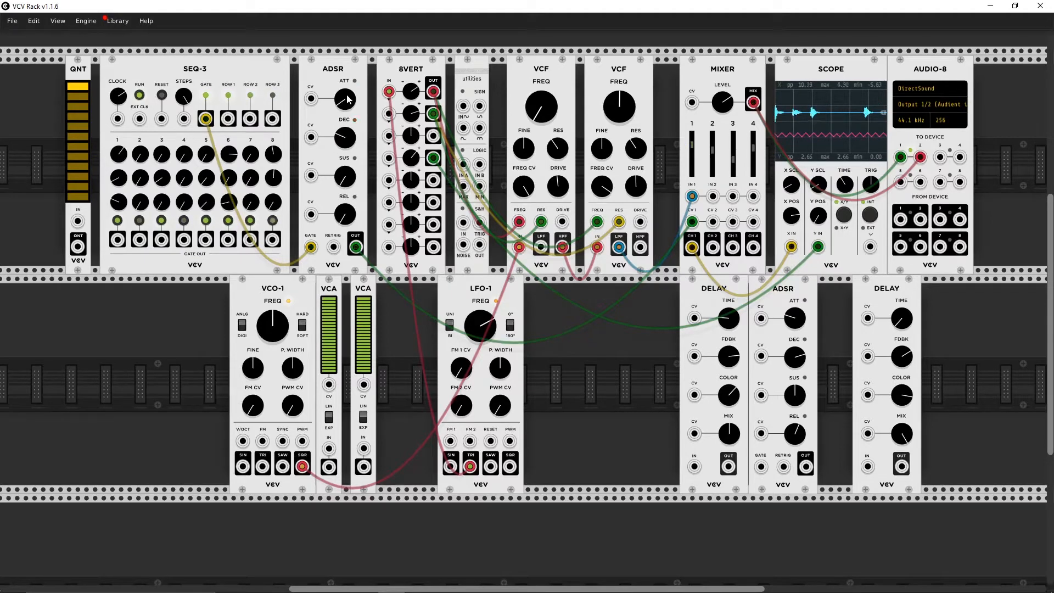
Step: Lengthen the ADSR attack, retouch the first VCF's cutoff, and switch off the gate of SEQ-3 step 5
left_click_drag(347, 99, 348, 91)
left_click_drag(550, 115, 550, 100)
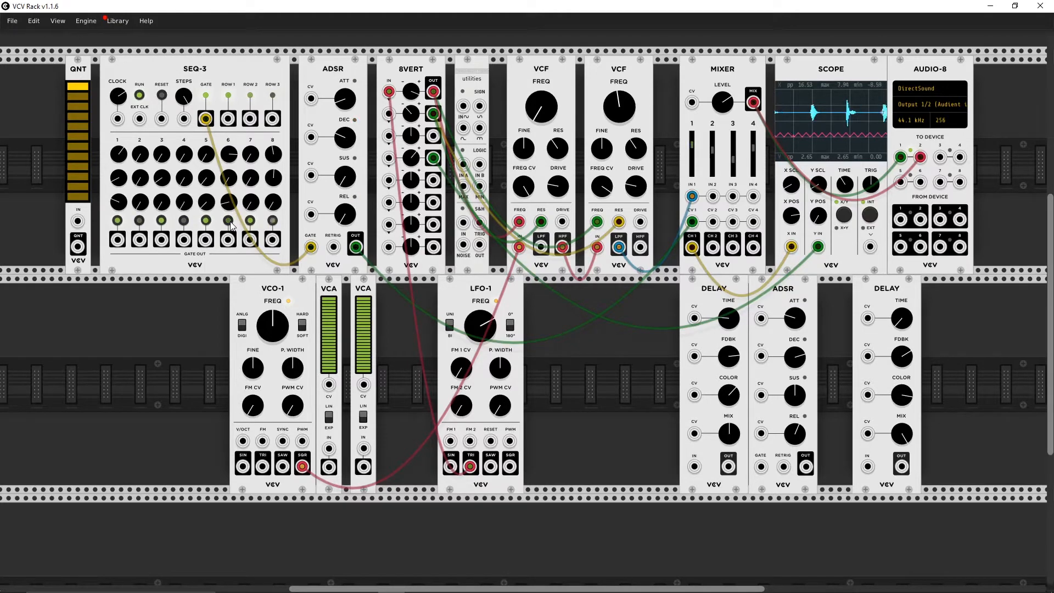
left_click(207, 221)
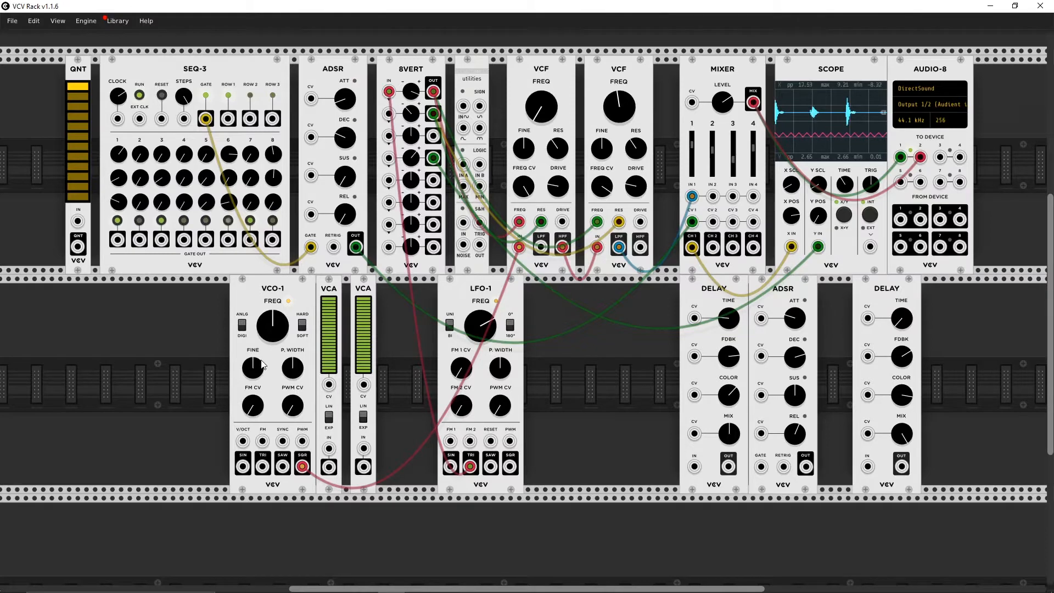
Step: Raise the VCO-1 frequency and adjust the attack and decay of the ADSR
mouse_move(267, 325)
left_mouse_down()
mouse_move(267, 338)
mouse_move(267, 305)
left_mouse_up()
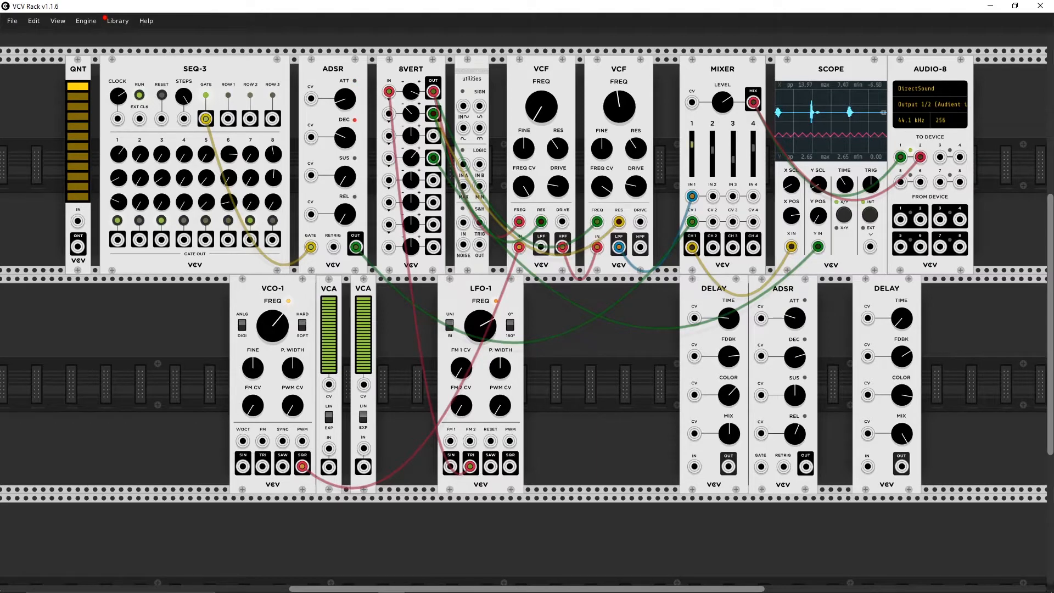
left_click_drag(341, 94, 341, 50)
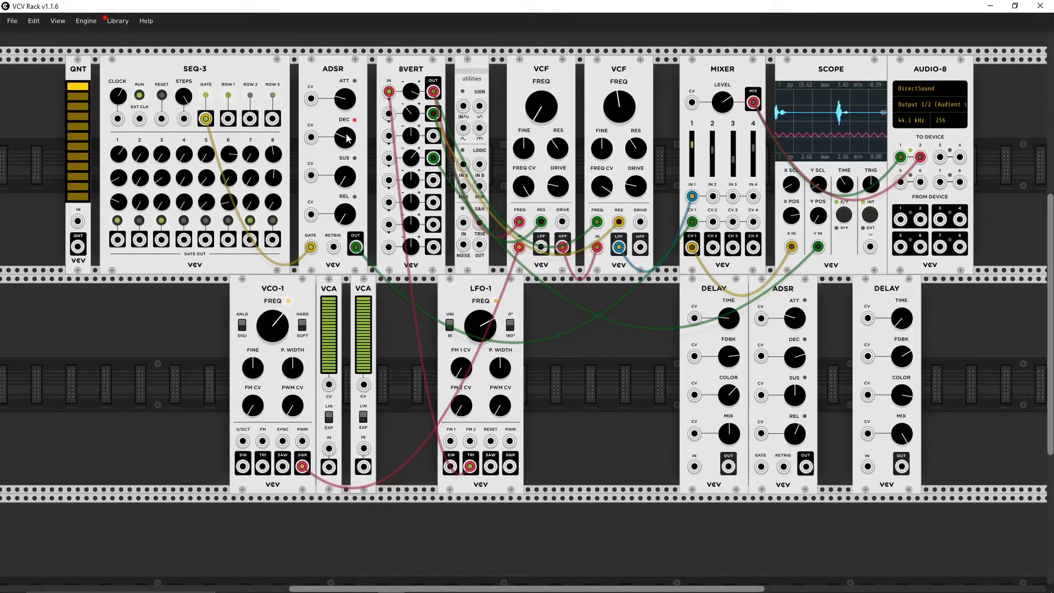
left_click_drag(347, 135, 346, 178)
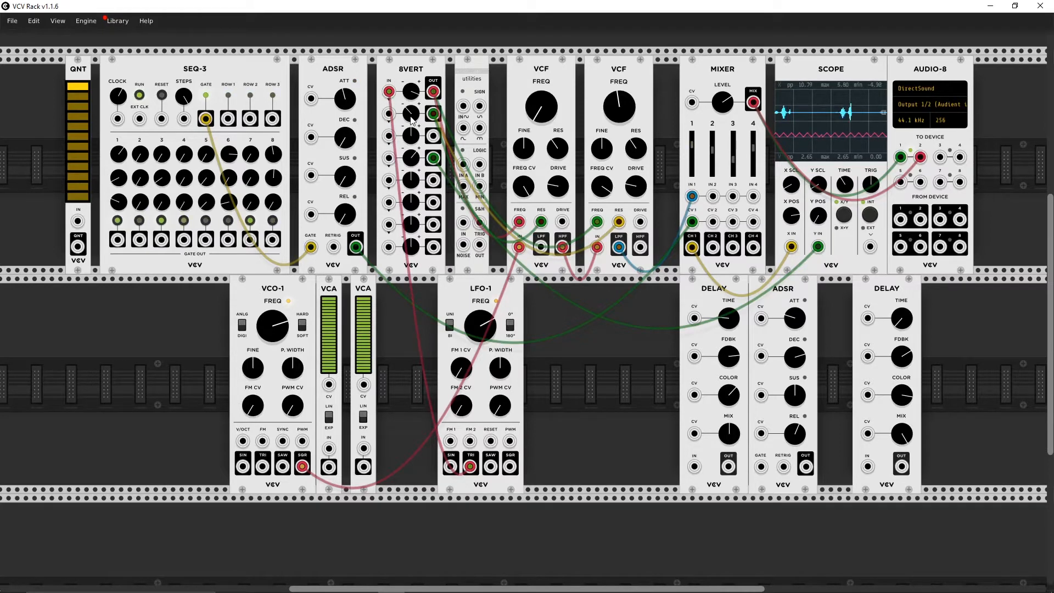
Step: Turn up the second 8VERT row and lower the cutoff frequency of both VCFs
left_click_drag(412, 117, 411, 61)
left_click_drag(411, 114, 411, 83)
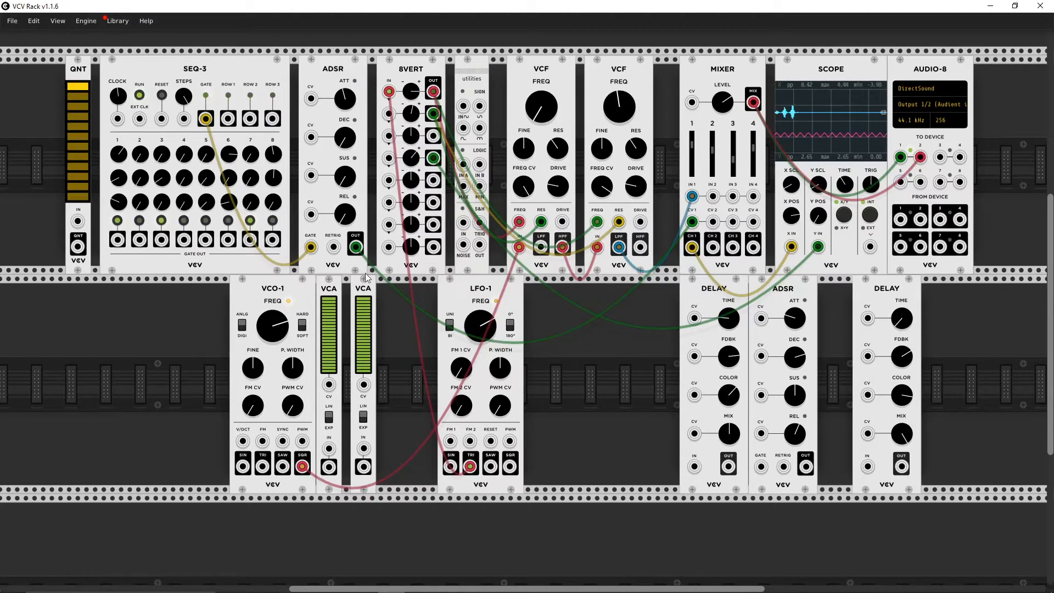
left_click_drag(547, 120, 547, 178)
left_click_drag(619, 107, 620, 129)
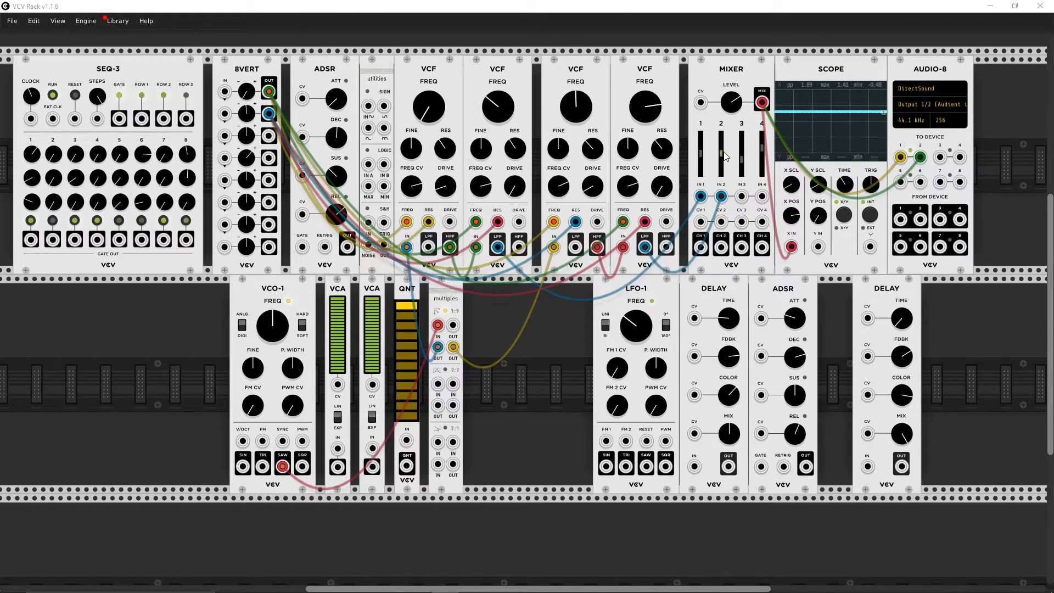
Step: Turn down the second 8VERT row and rebalance the levels of mixer channels 1 and 2
left_click_drag(725, 157, 724, 175)
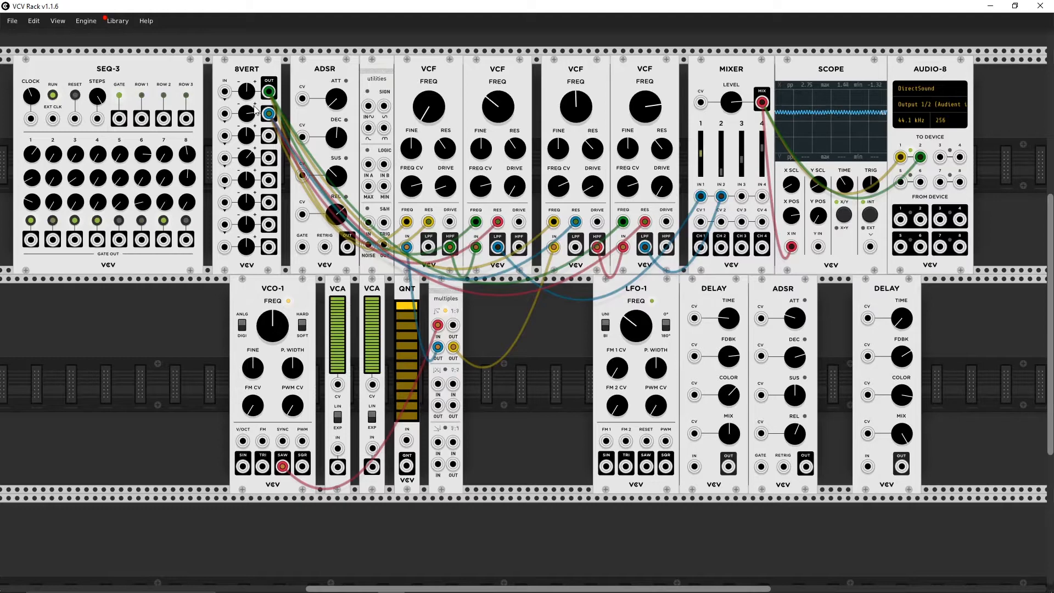
left_click_drag(250, 111, 250, 176)
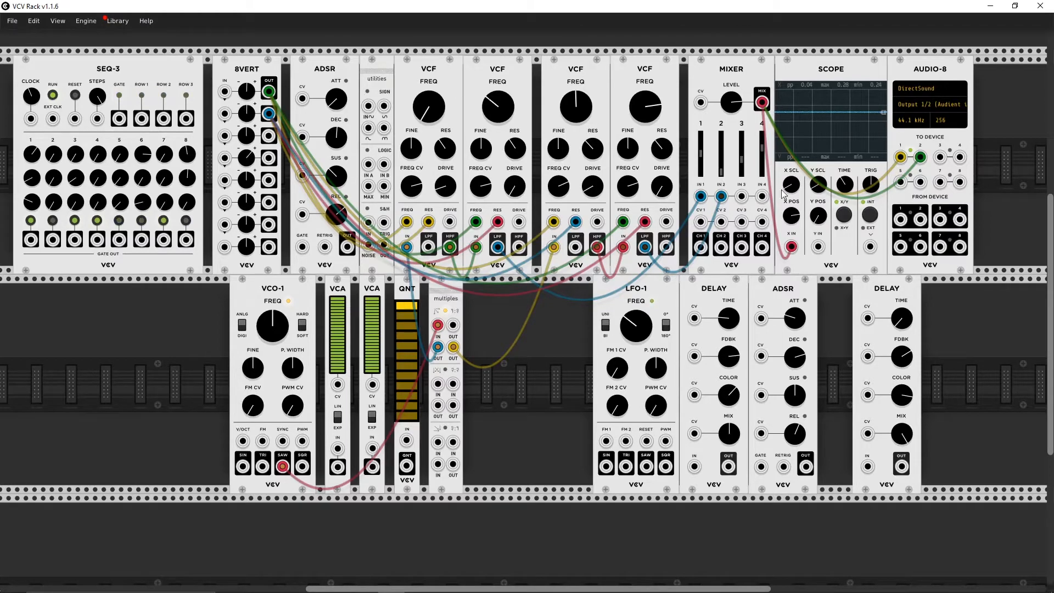
mouse_move(721, 173)
left_mouse_down()
mouse_move(722, 154)
mouse_move(700, 172)
left_mouse_up()
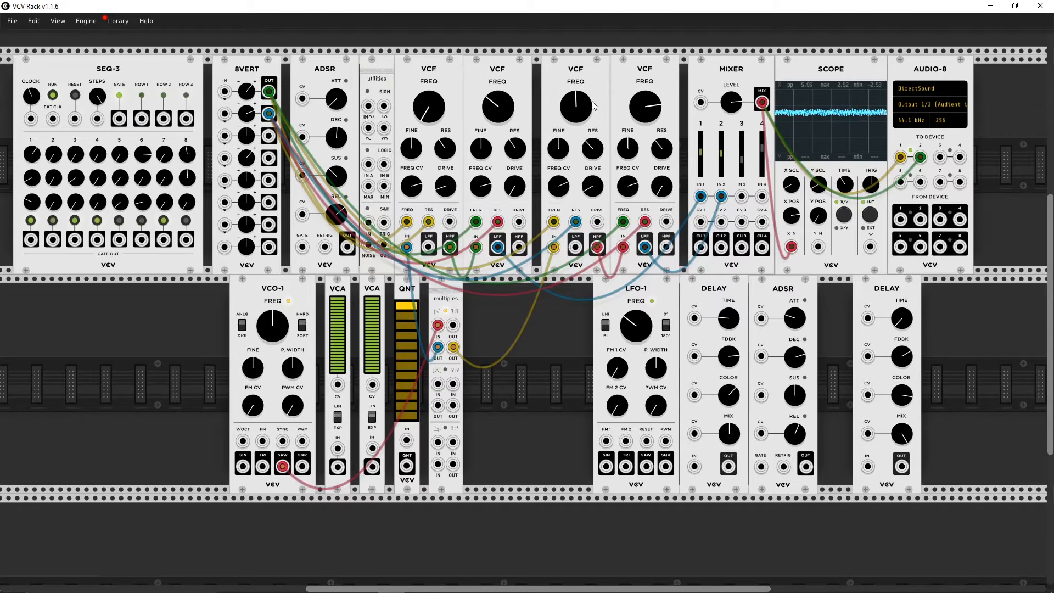
Step: Retouch the cutoffs of the third and fourth VCFs and sweep the first 8VERT row down and up
left_click_drag(585, 114, 633, 103)
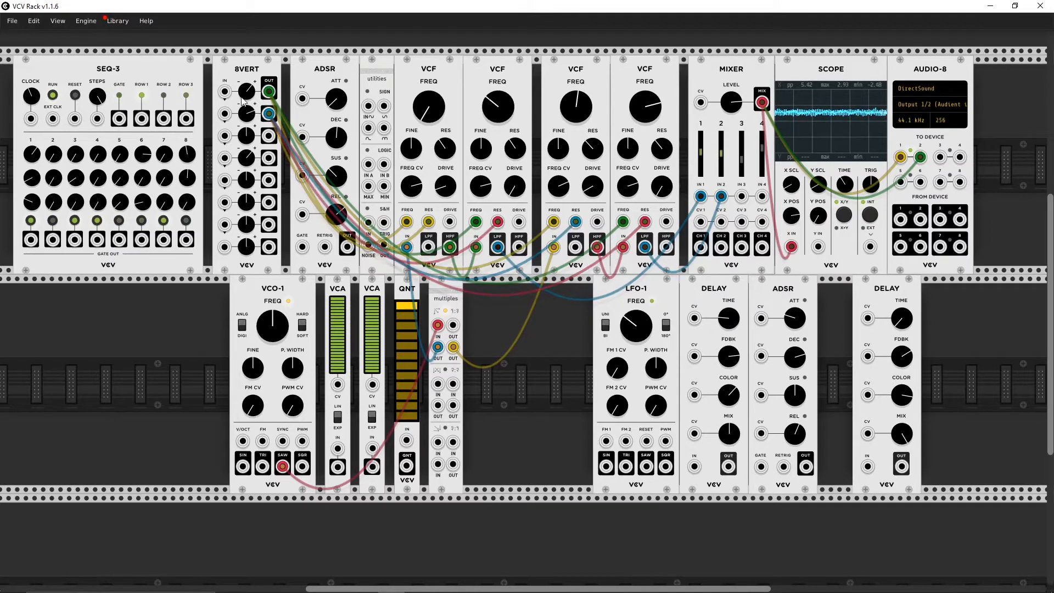
left_click_drag(251, 92, 251, 143)
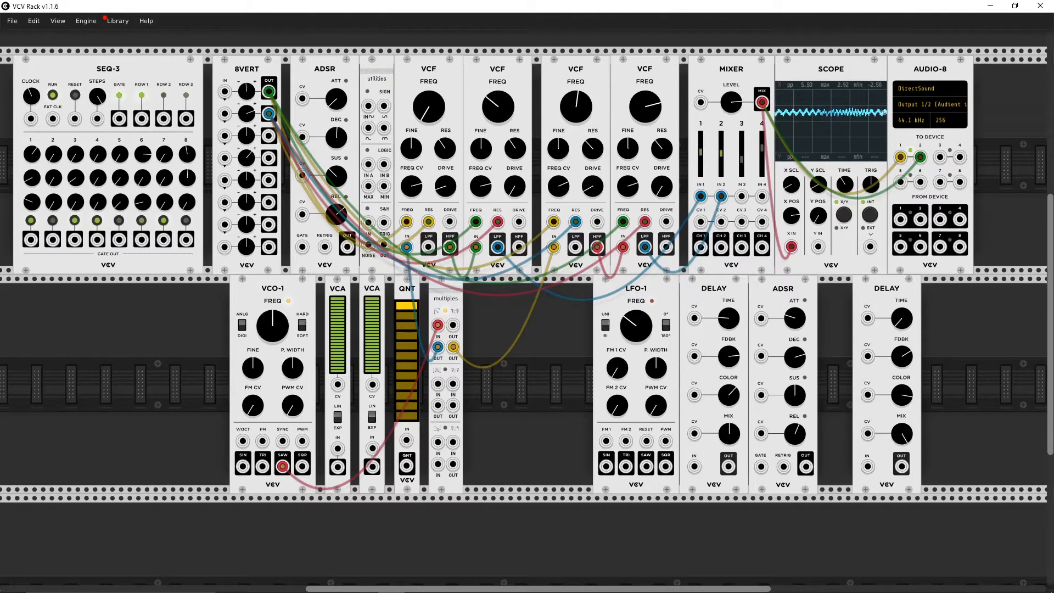
left_click_drag(252, 91, 251, 11)
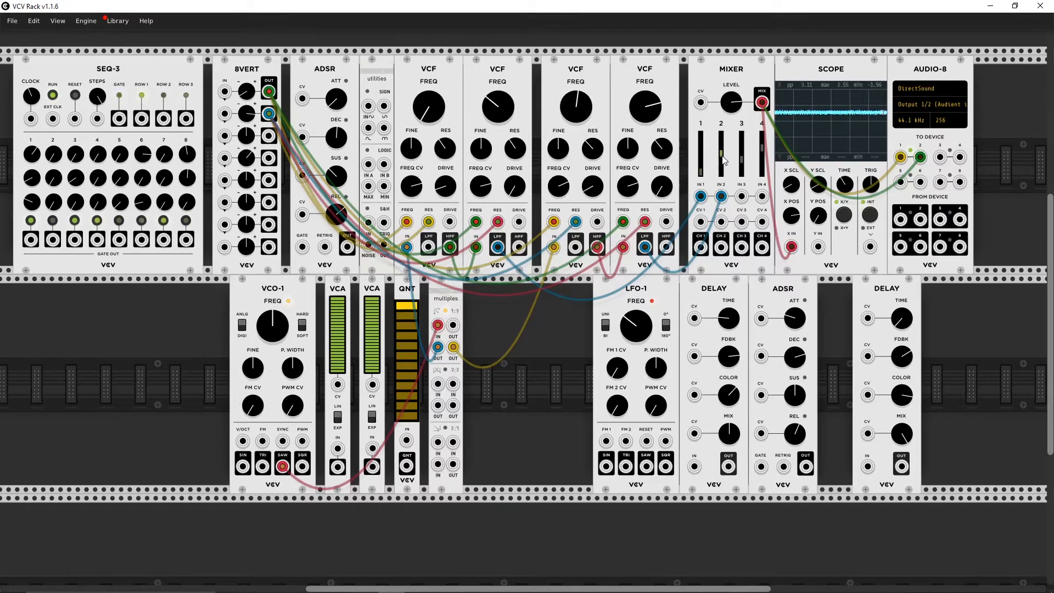
Step: Audition the two filter chains separately with the mixer channel 1 and 2 levels, ending with both at equal level
left_click_drag(721, 152, 724, 156)
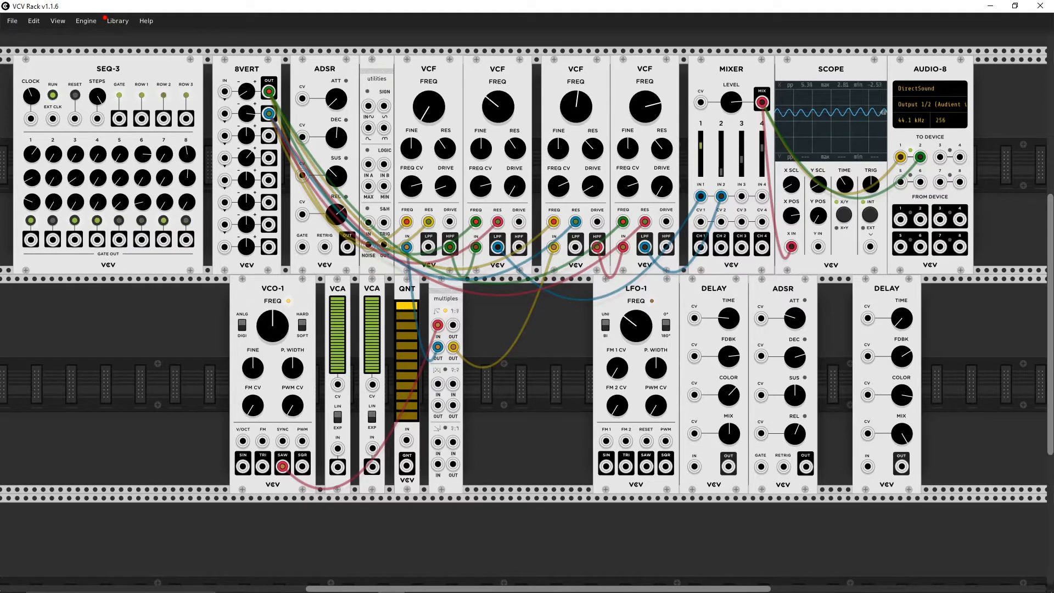
mouse_move(721, 164)
left_mouse_down()
mouse_move(722, 147)
mouse_move(701, 176)
mouse_move(721, 152)
left_mouse_up()
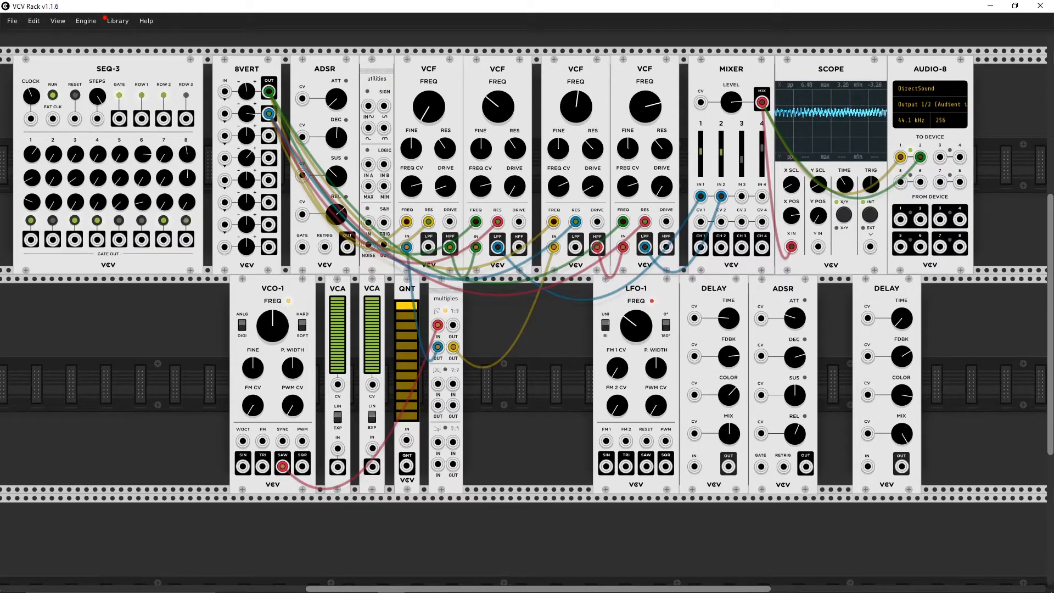
Step: Gate the ADSR from SEQ-3 and patch its output into the first 8VERT input and the mixer's CV 1 and CV 2
left_click_drag(225, 91, 119, 119)
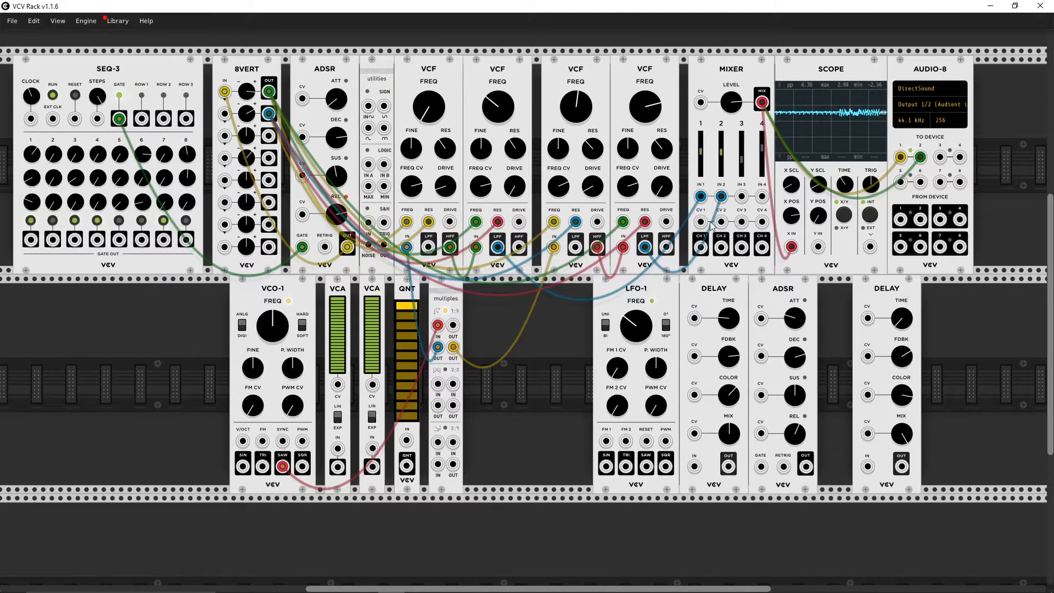
left_click_drag(701, 222, 347, 248)
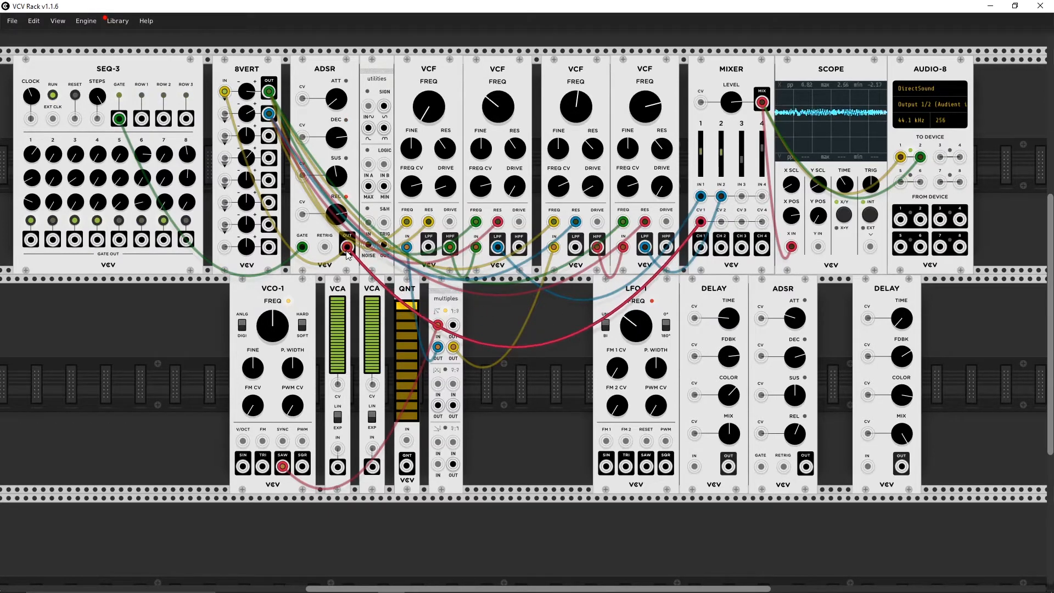
left_click_drag(721, 222, 352, 250)
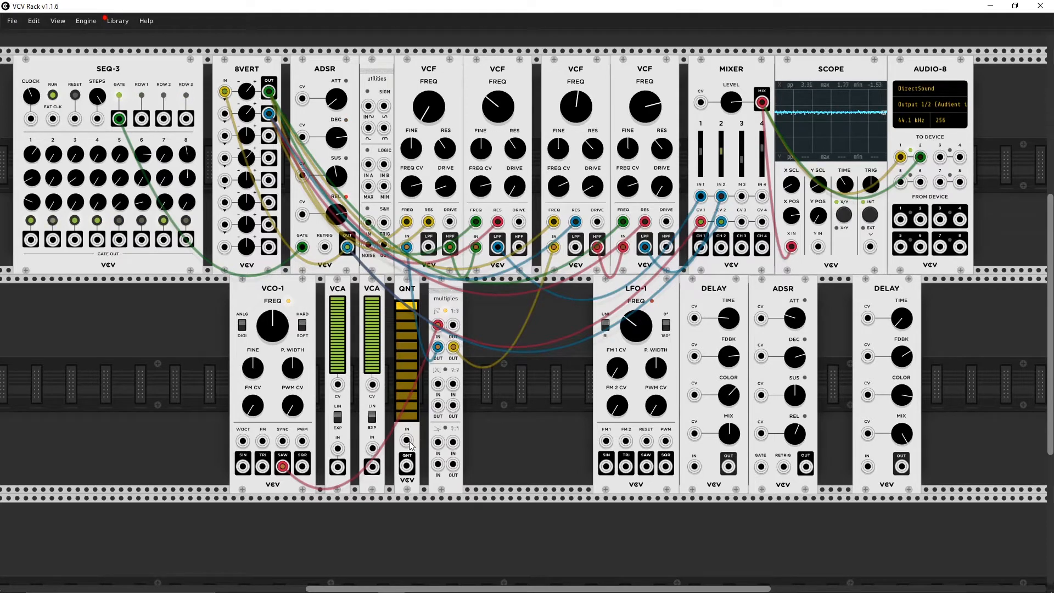
Step: Route SEQ-3's ROW 2 through QNT into VCO-1's V/OCT input and adjust the second-row step values
left_click_drag(410, 445, 165, 119)
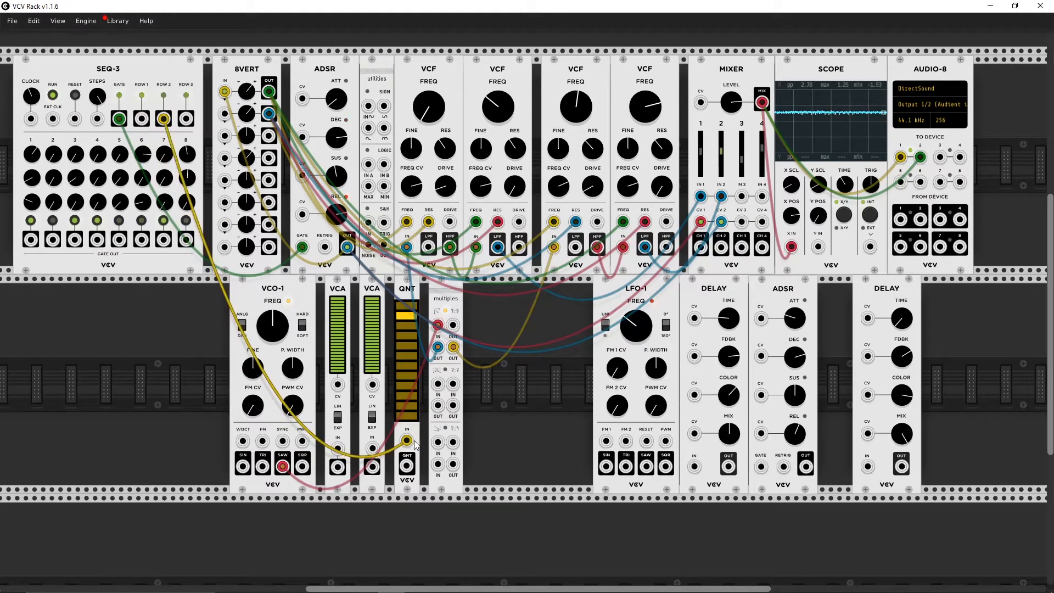
left_click_drag(407, 466, 242, 441)
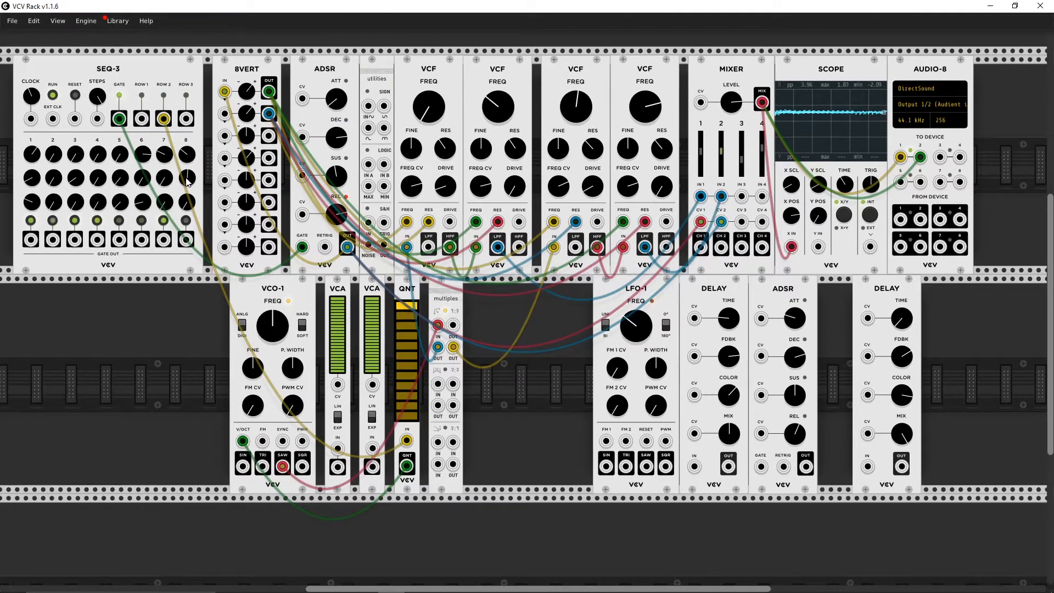
left_click_drag(185, 180, 185, 298)
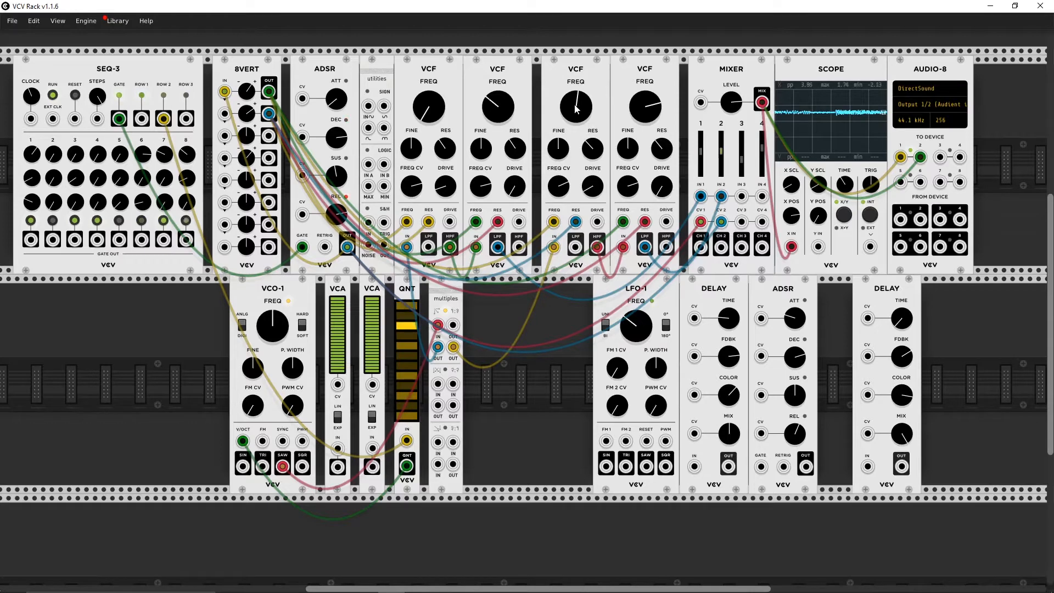
Step: Lower the third and fourth VCF cutoffs and the VCO-1 frequency, and patch LFO-1's SIN output into the second 8VERT input
left_click_drag(578, 103, 579, 110)
left_click_drag(650, 104, 651, 118)
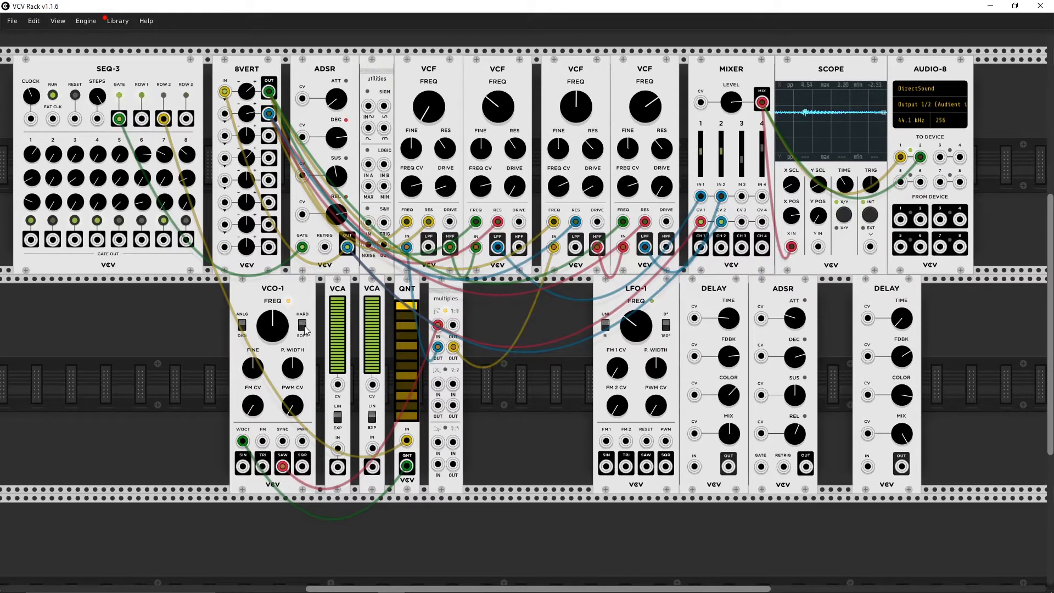
left_click_drag(278, 317, 280, 323)
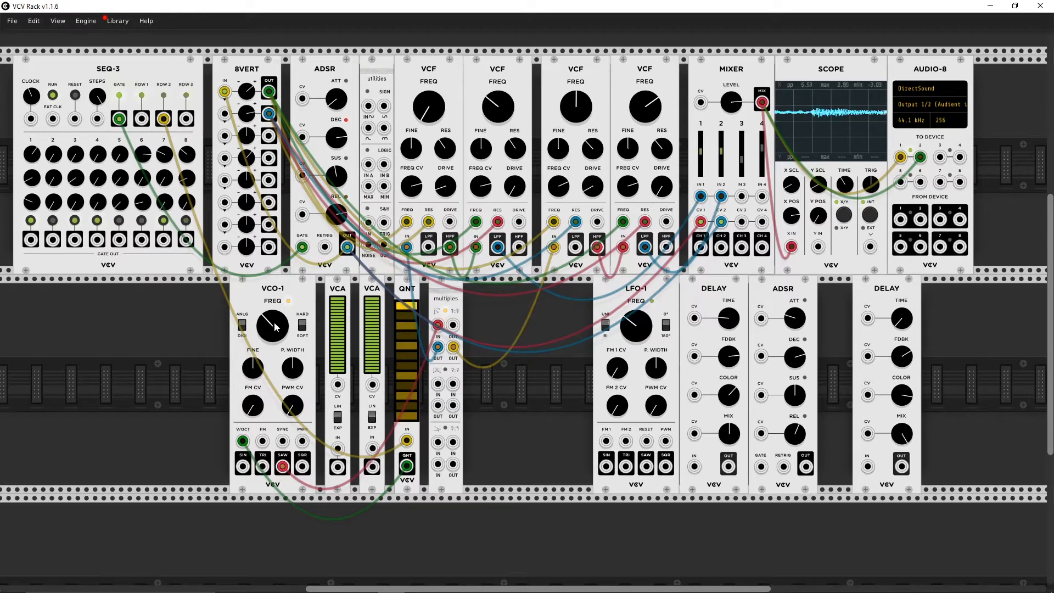
left_click_drag(274, 323, 272, 323)
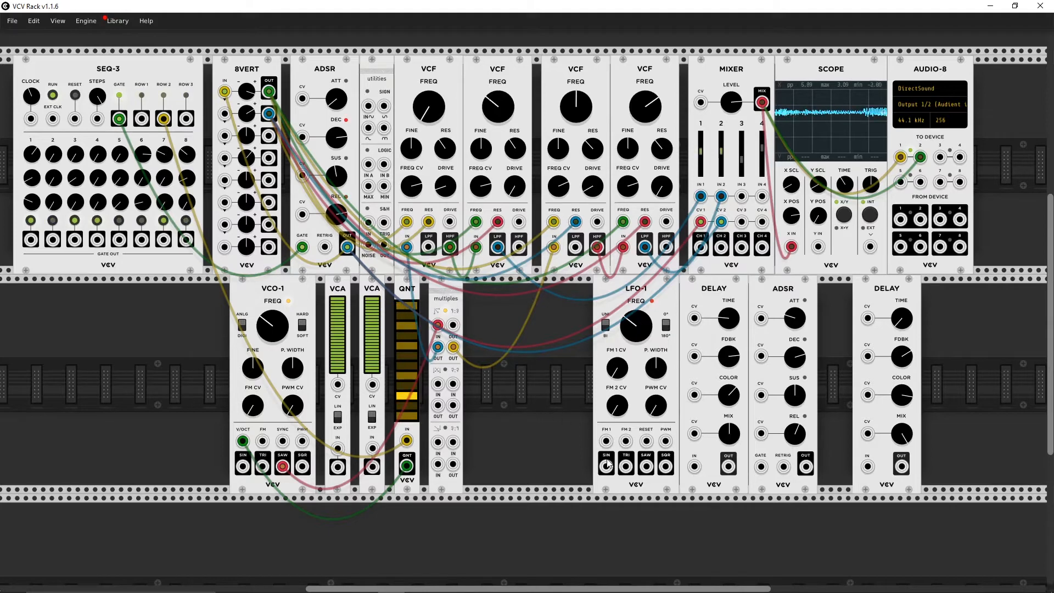
left_click_drag(607, 466, 225, 113)
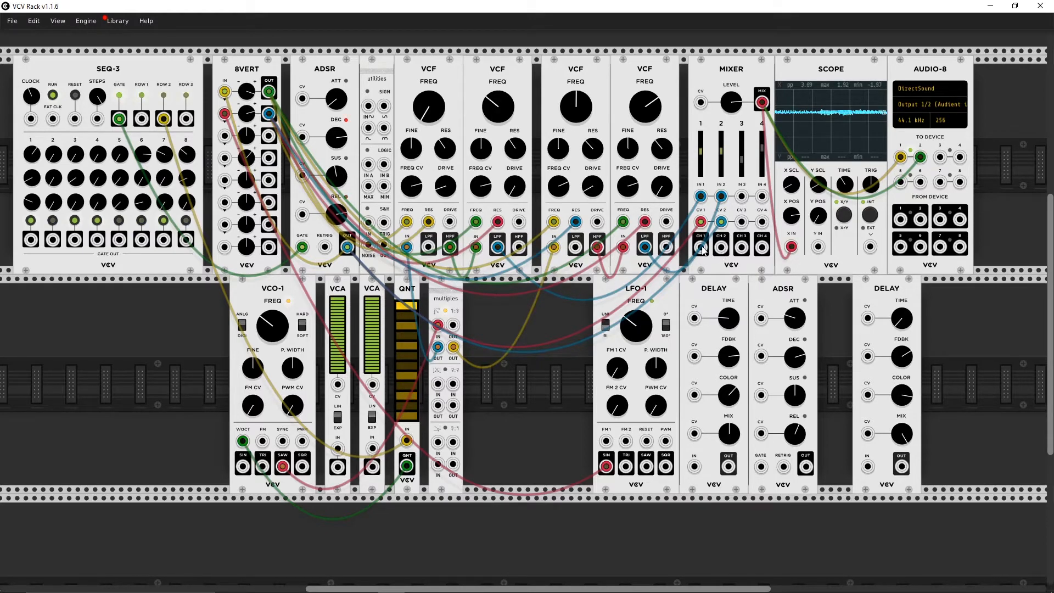
Step: Send mixer CH 1 and CH 2 through separate DELAY modules into IN 3 and IN 4, and raise the channel 3 level
left_click_drag(706, 250, 745, 195)
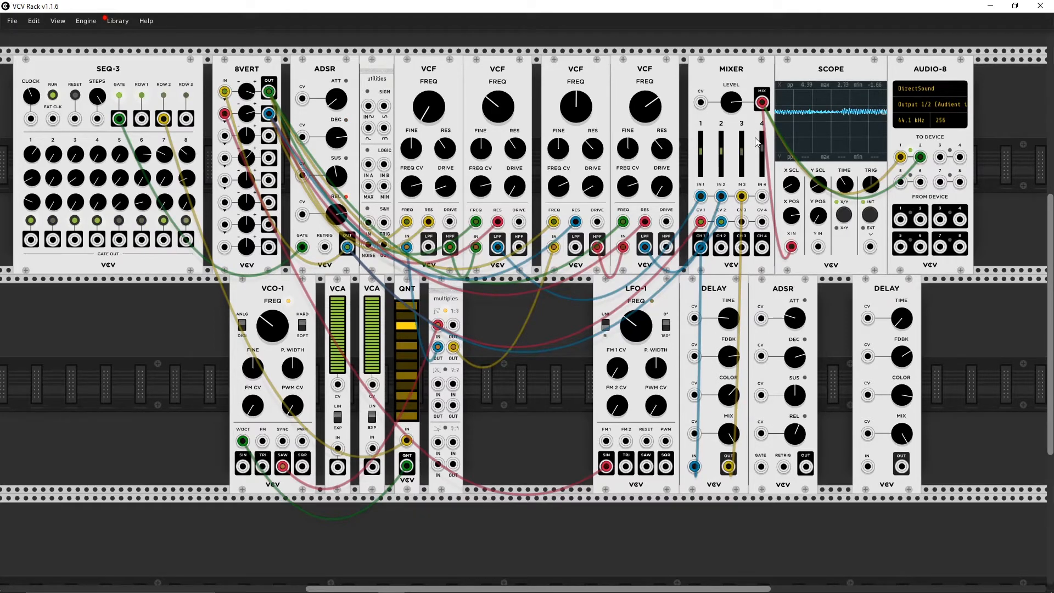
left_click_drag(743, 153, 743, 146)
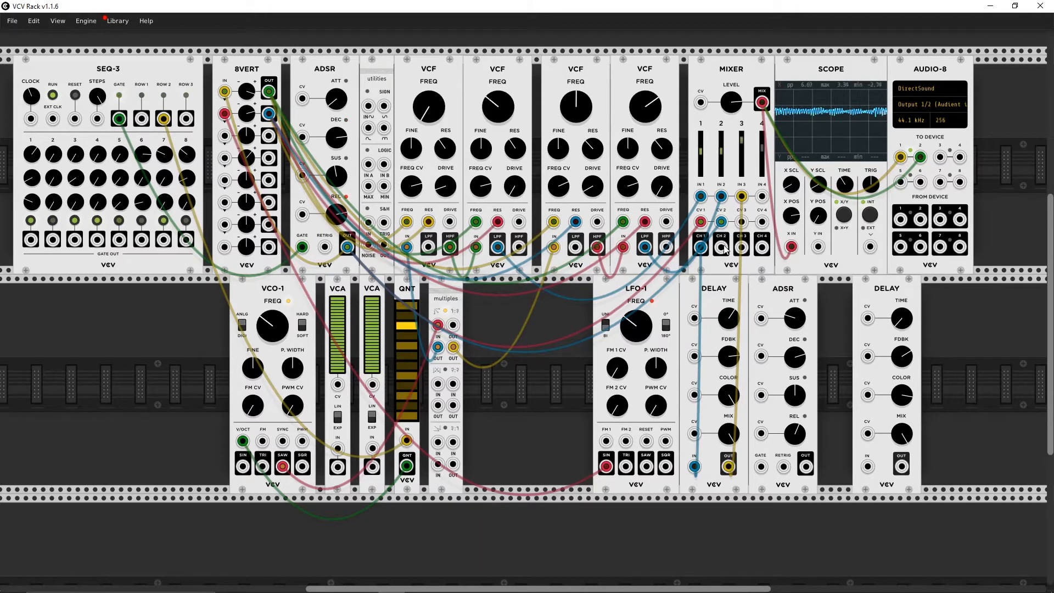
left_click_drag(722, 247, 767, 199)
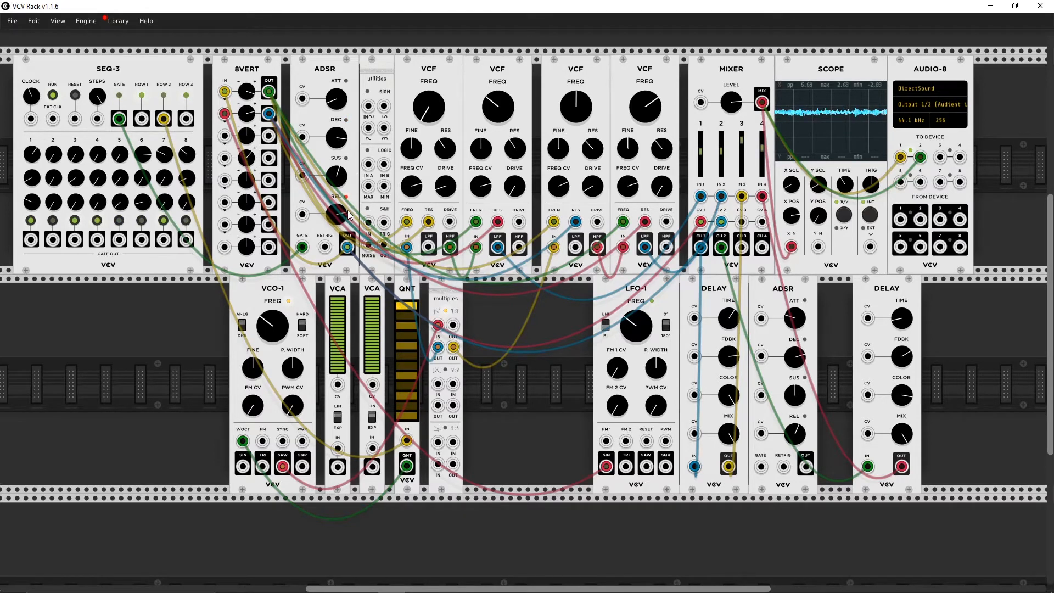
Step: Raise the cutoff of the first and second VCFs and slightly lower the cutoff of the third
left_click_drag(441, 127, 496, 106)
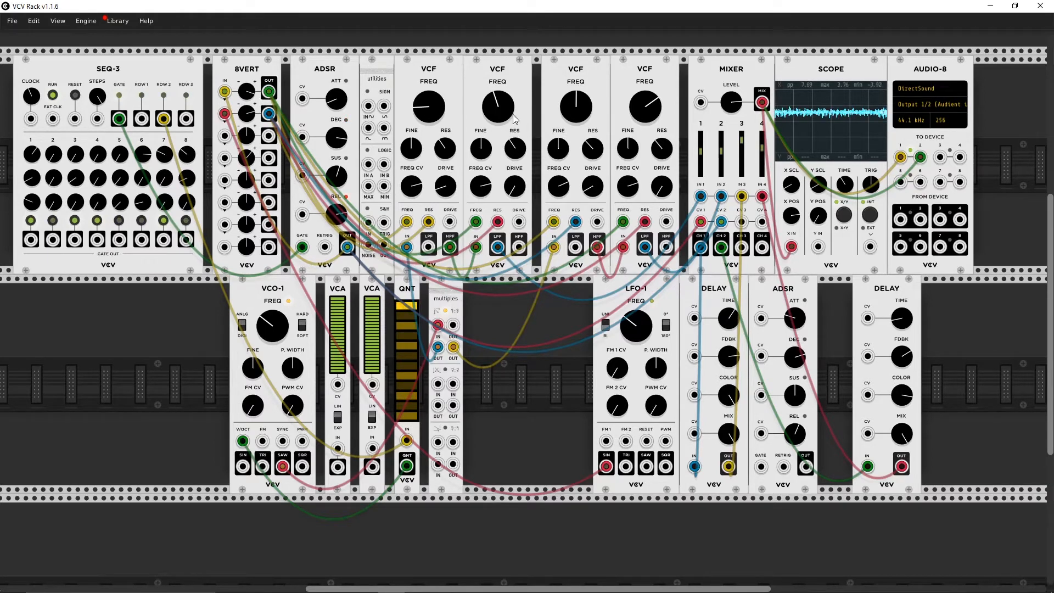
left_click_drag(503, 108, 503, 50)
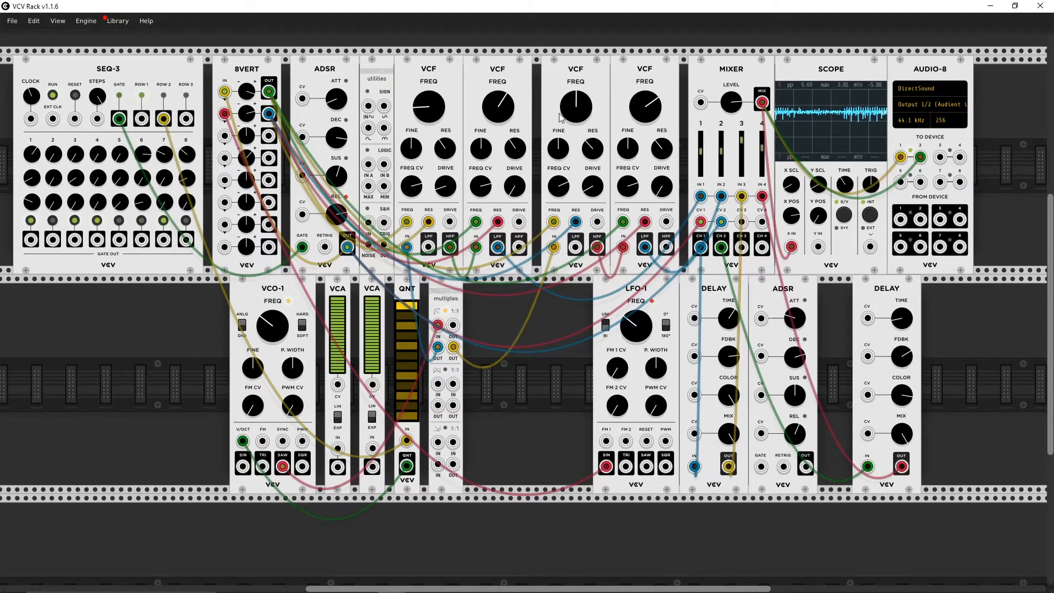
left_click_drag(573, 112, 573, 130)
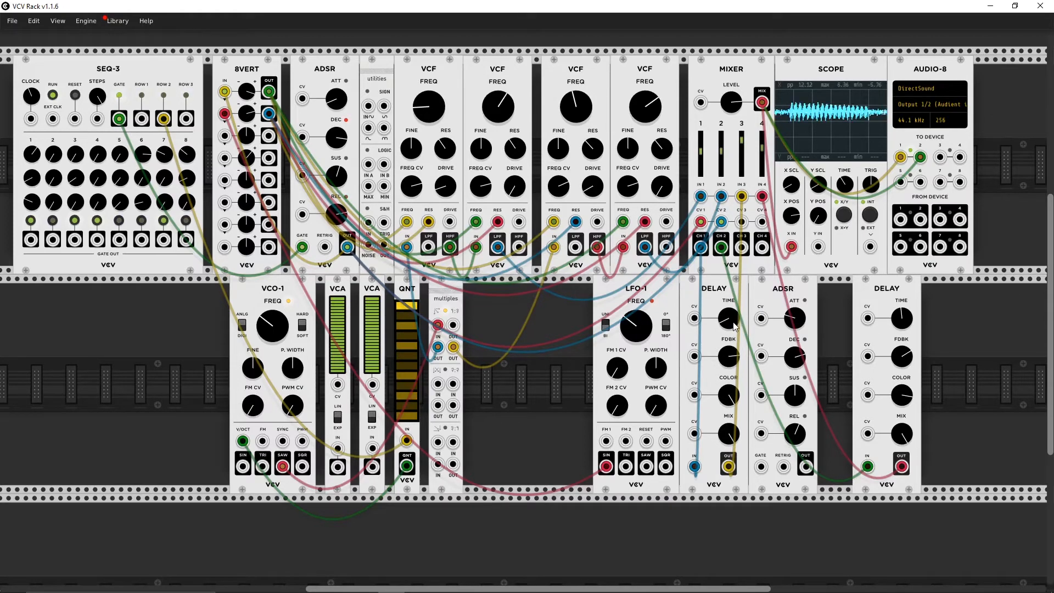
Step: Adjust the TIME setting of both DELAY modules
mouse_move(733, 323)
left_mouse_down()
mouse_move(734, 296)
mouse_move(732, 343)
left_mouse_up()
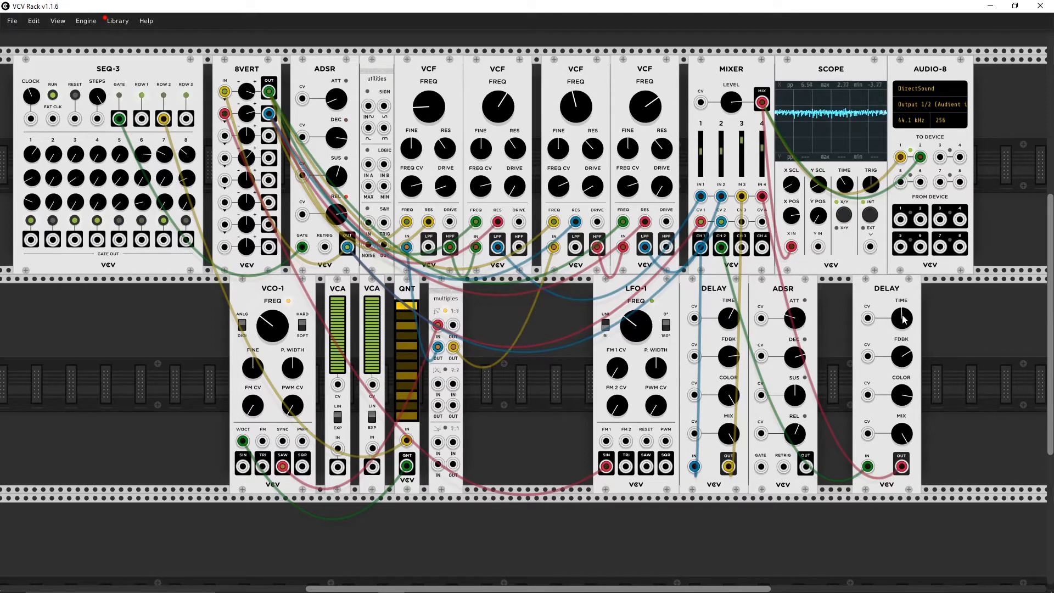
left_click_drag(898, 318, 898, 329)
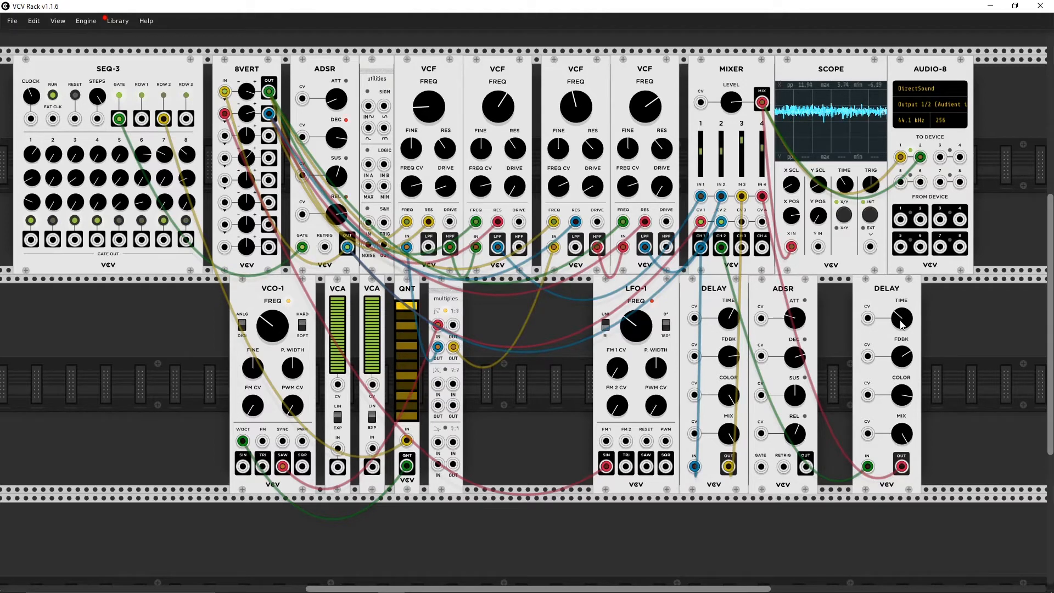
left_click_drag(901, 322, 902, 299)
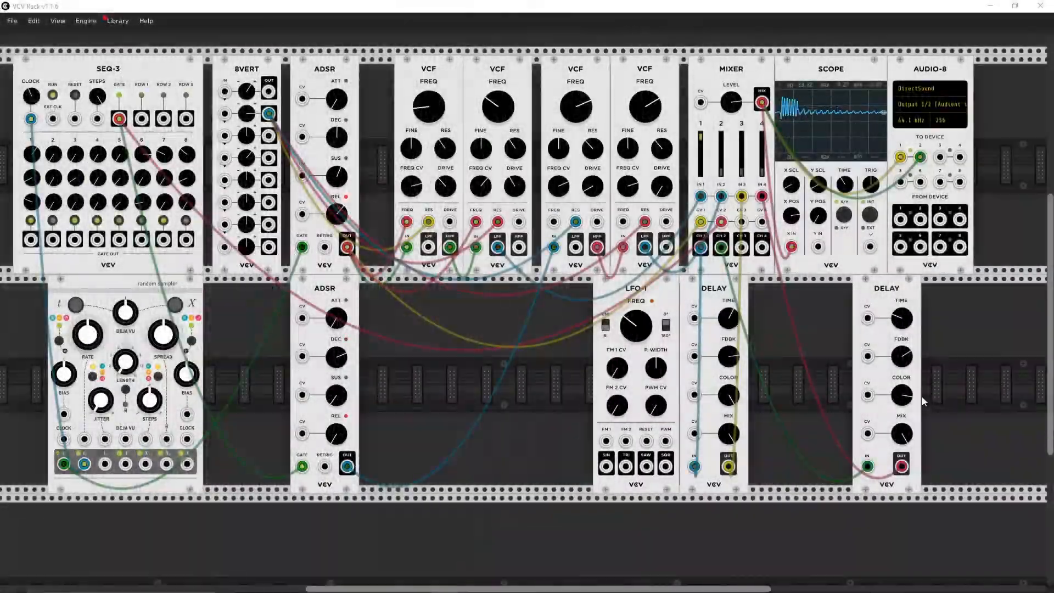
Step: Review the ADSR output cables into the first VCF's IN and FREQ, lowering the mixer level meanwhile and turning it back up
left_click_drag(736, 102, 736, 102)
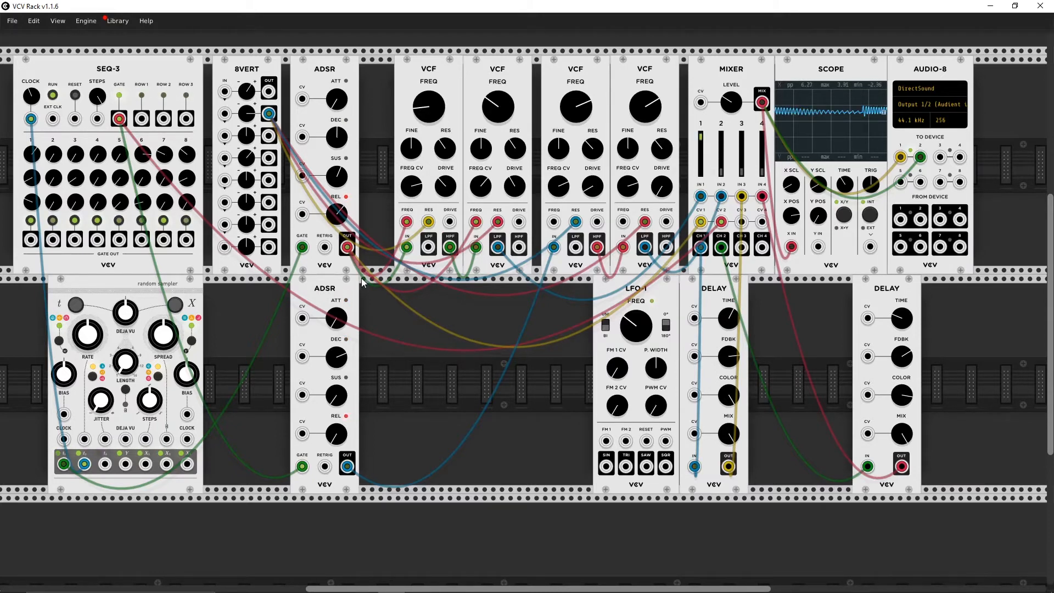
left_click_drag(407, 257, 406, 248)
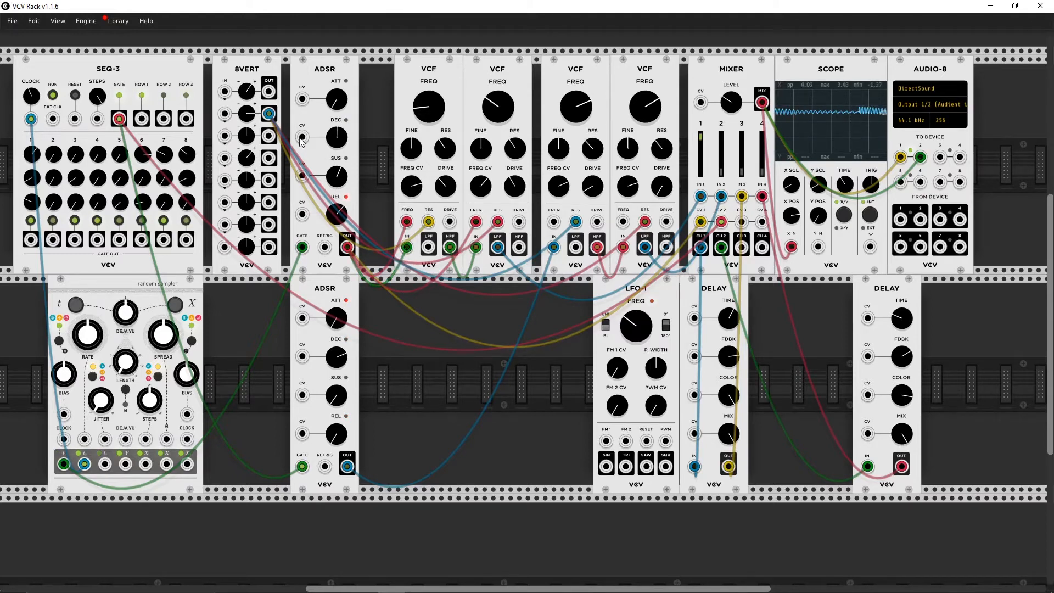
left_click_drag(347, 248, 406, 222)
left_click_drag(731, 104, 731, 20)
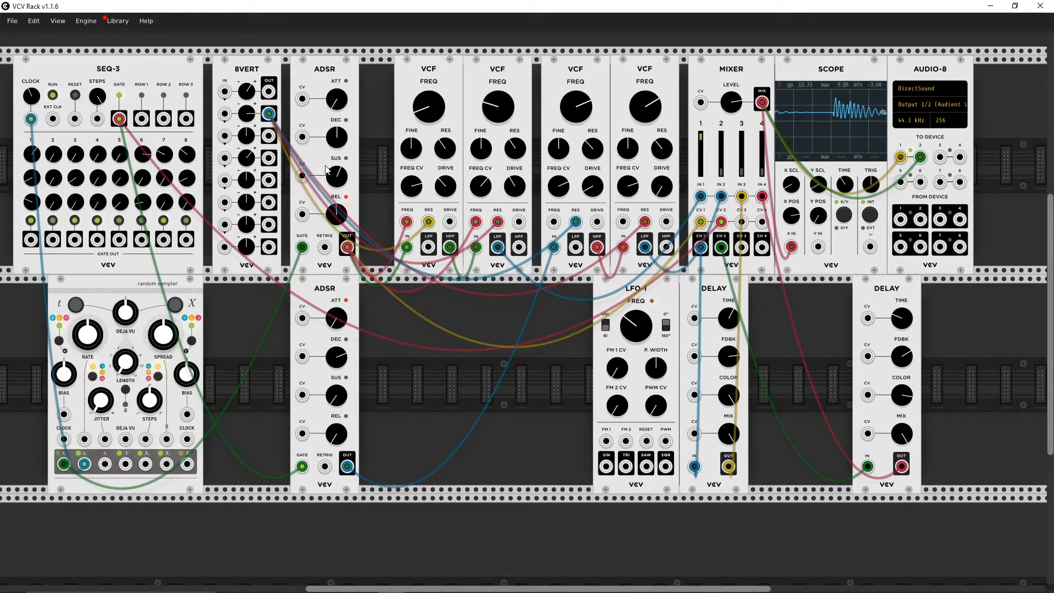
Step: Shape the pinged sound by adjusting the upper ADSR's decay and release, the second 8VERT level, and the first VCF's cutoff and drive
left_click_drag(338, 139, 338, 166)
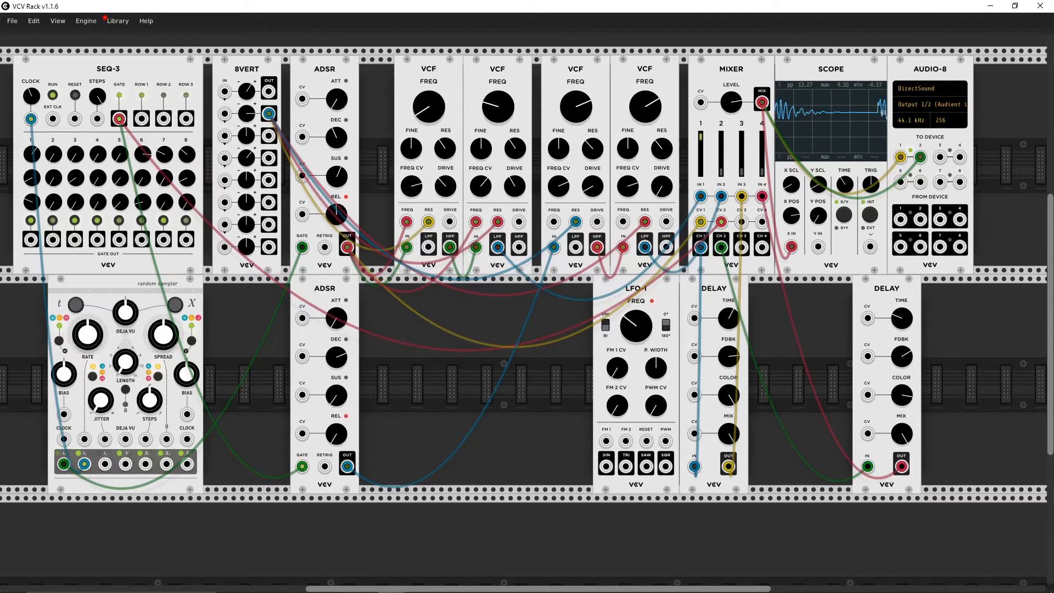
left_click_drag(431, 112, 431, 83)
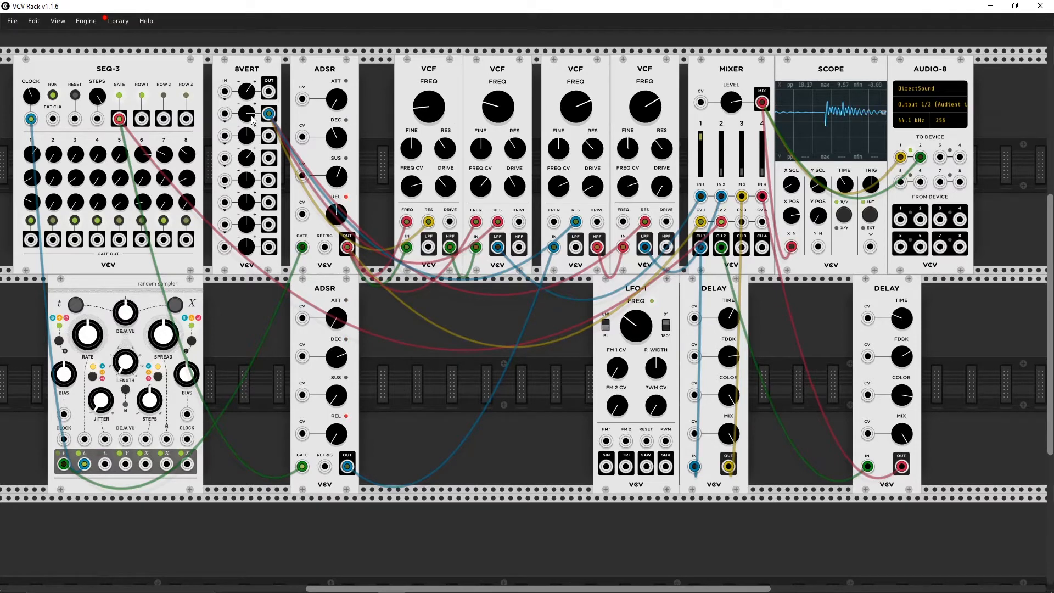
left_click_drag(251, 117, 251, 131)
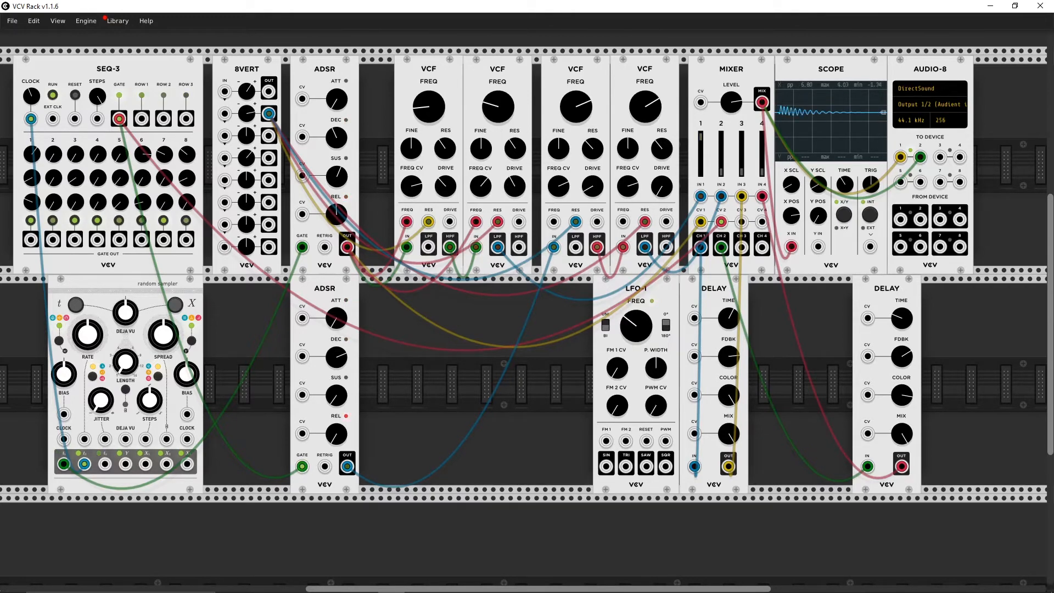
left_click_drag(446, 188, 445, 142)
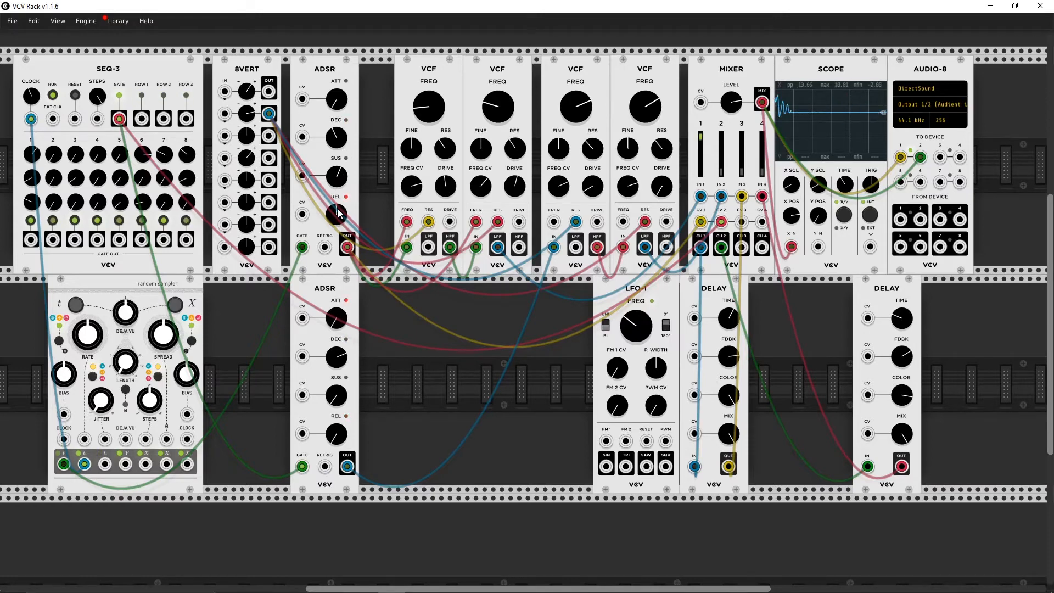
left_click_drag(338, 211, 338, 112)
left_click_drag(248, 115, 248, 94)
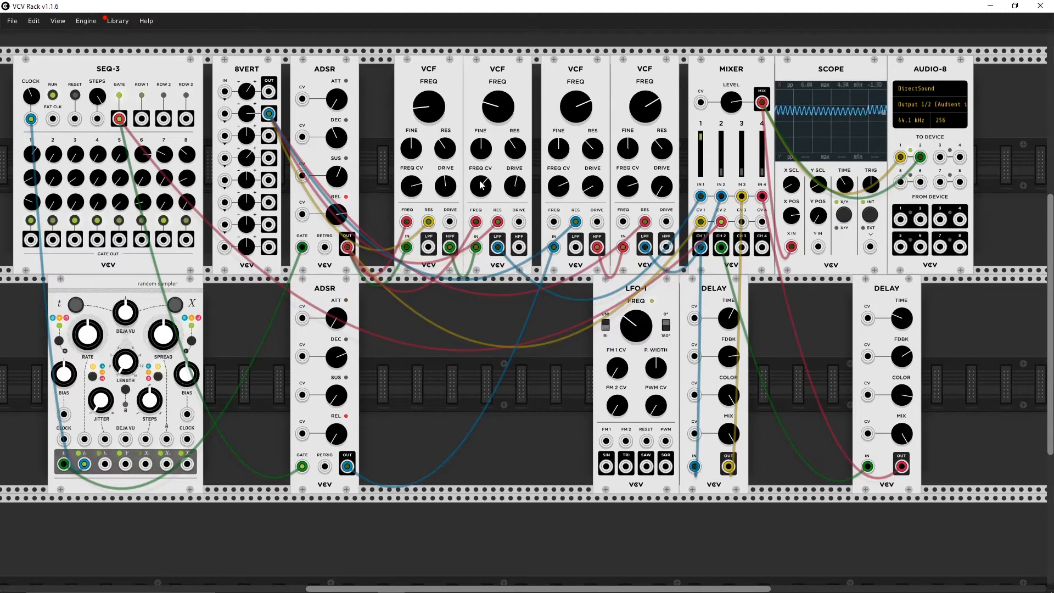
Step: Readjust the FREQ CV amount of the second VCF and of the first VCF
left_click_drag(480, 182, 480, 181)
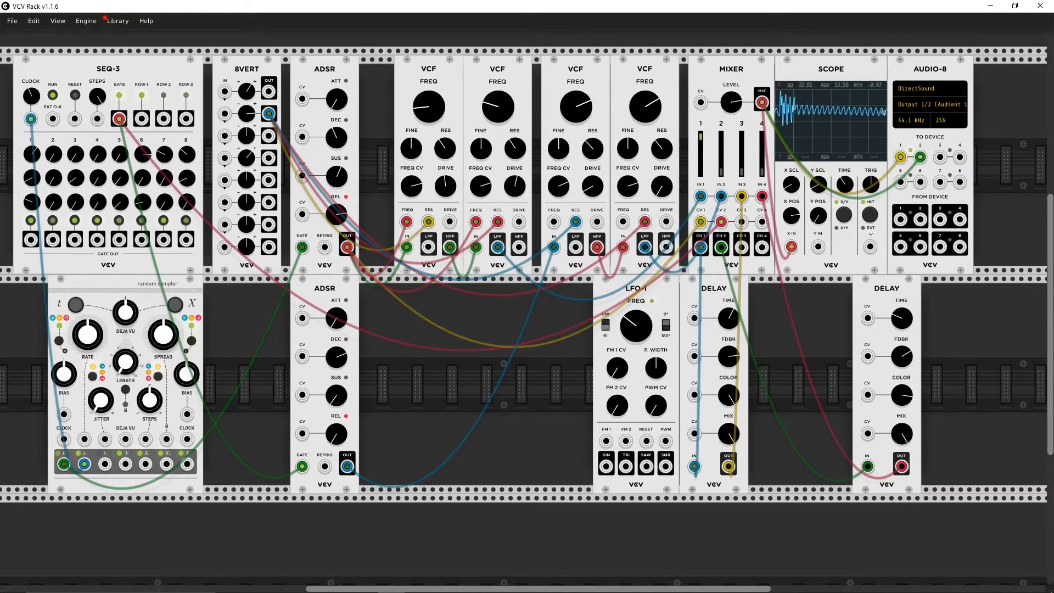
left_click_drag(480, 182, 481, 216)
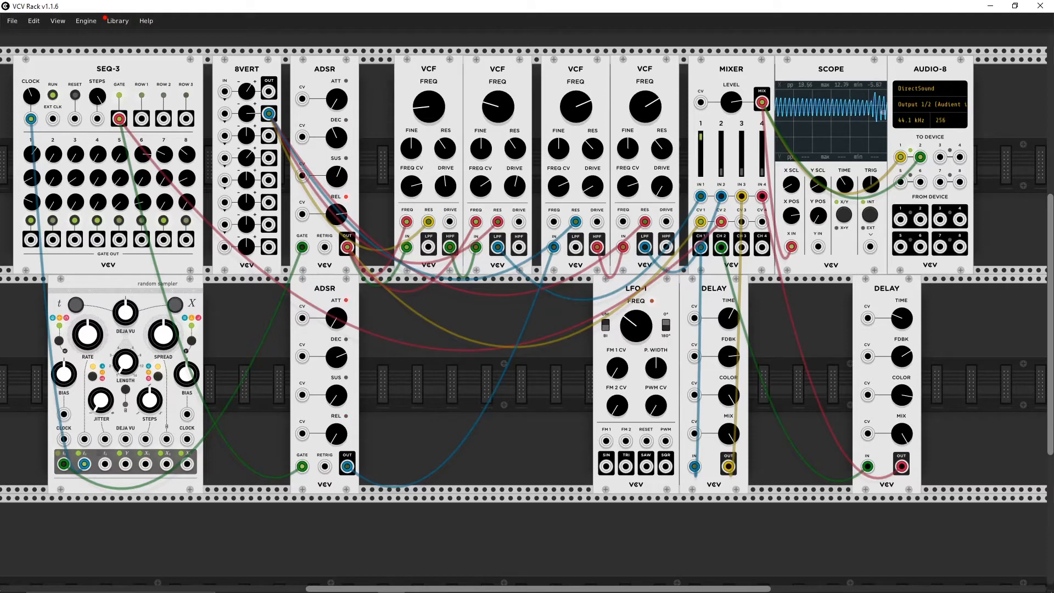
left_click_drag(481, 186, 481, 164)
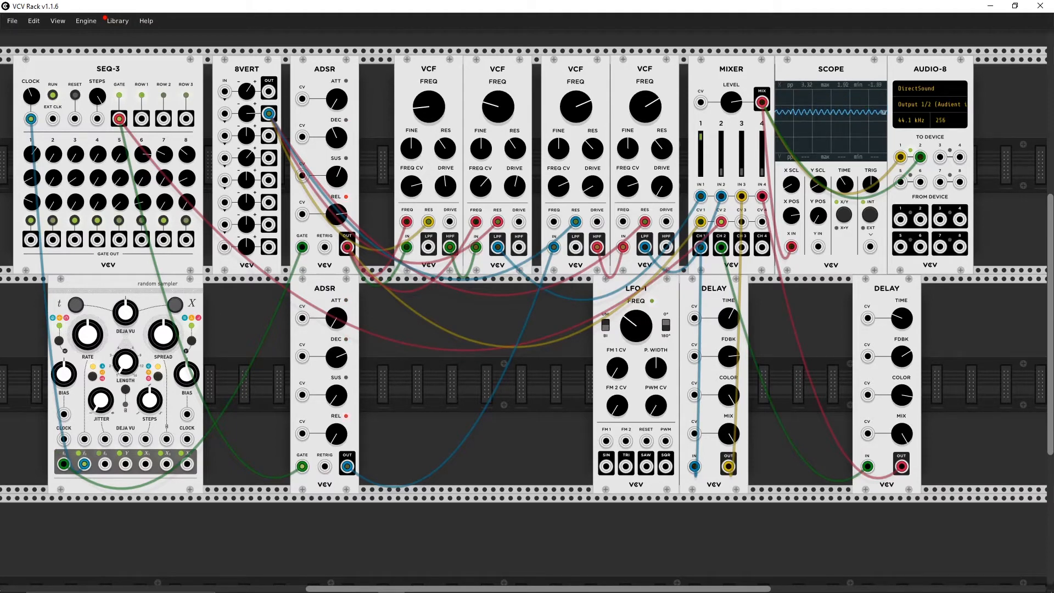
left_click_drag(412, 187, 412, 203)
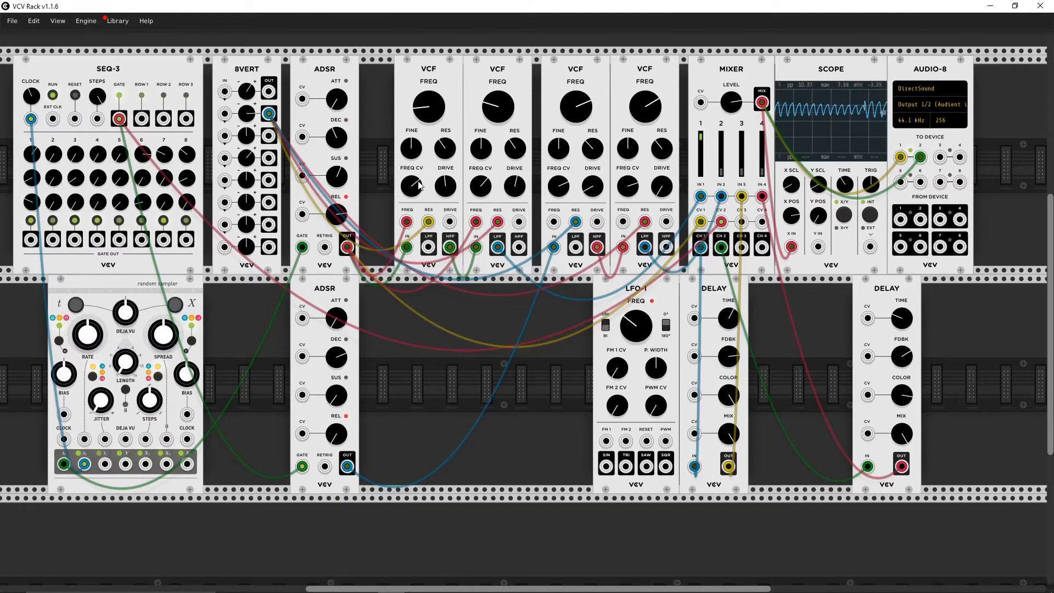
left_click_drag(419, 182, 418, 199)
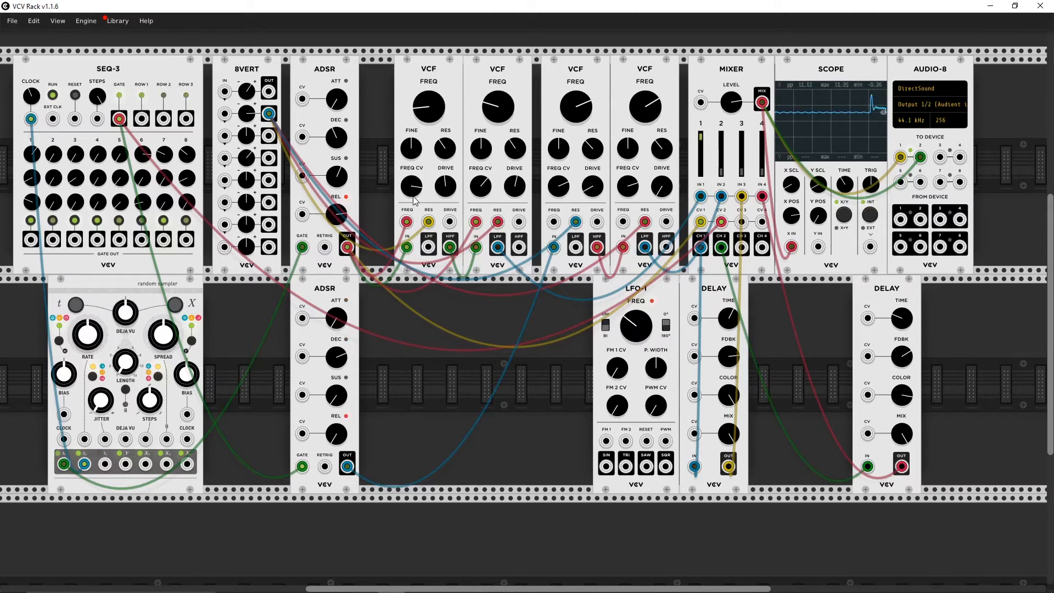
left_click_drag(414, 189, 414, 181)
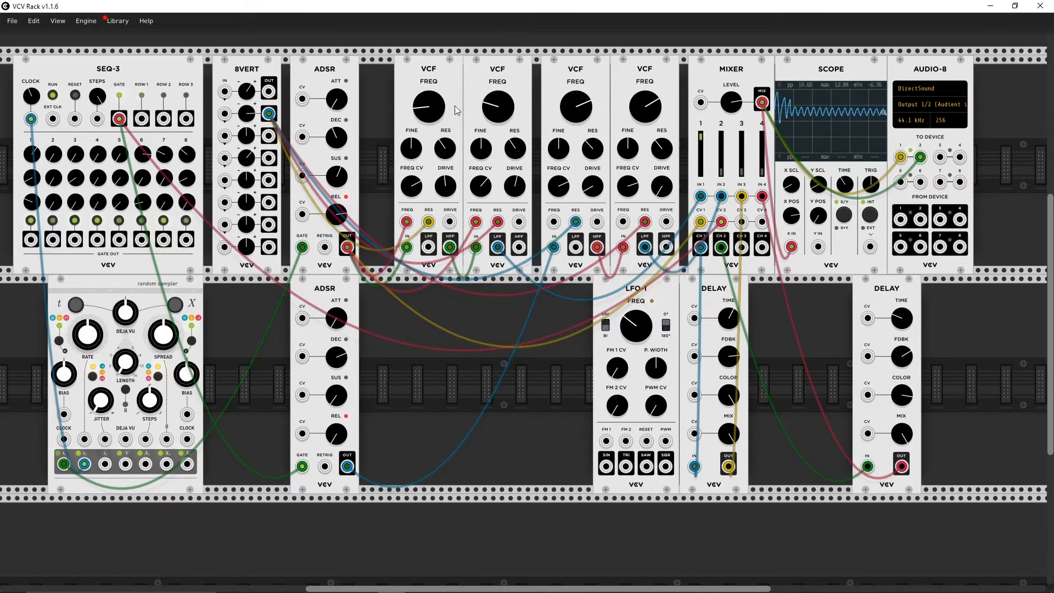
Step: Raise the cutoff of the first and second VCFs to about the middle of their range
left_click_drag(497, 110, 496, 113)
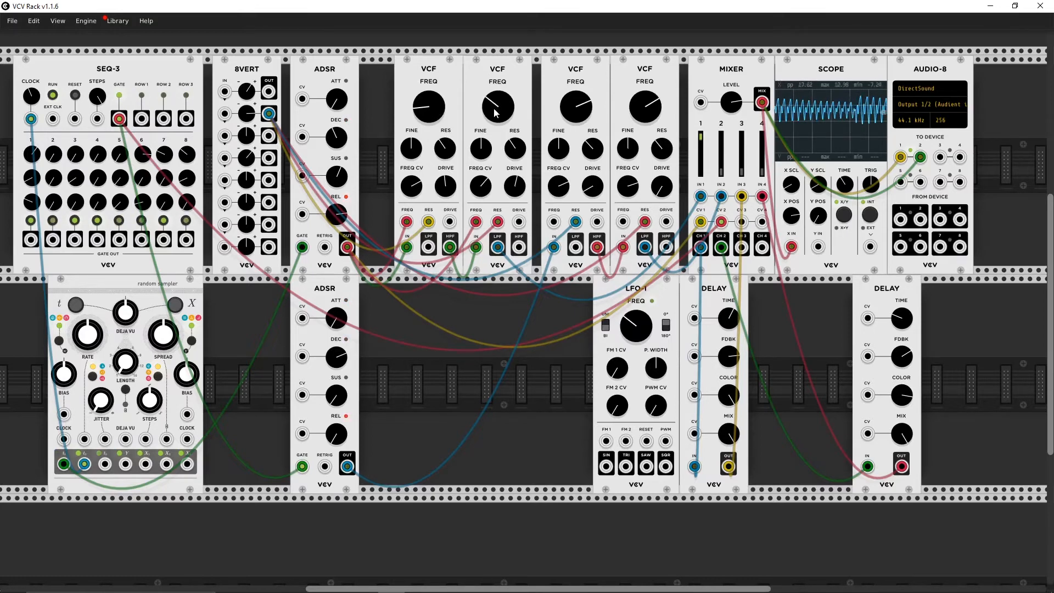
left_click_drag(431, 113, 431, 104)
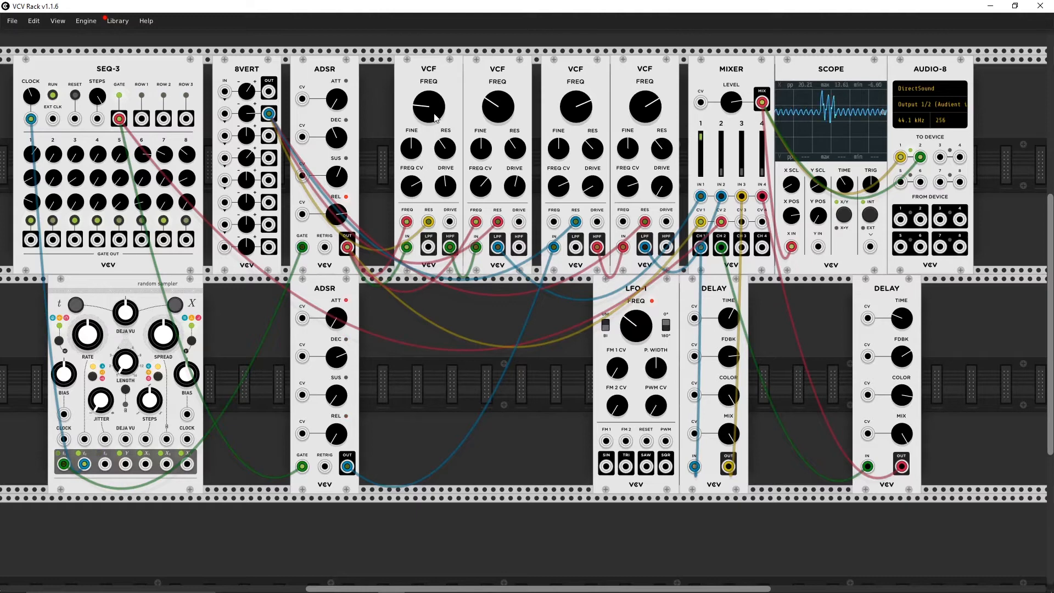
left_click_drag(436, 119, 443, 94)
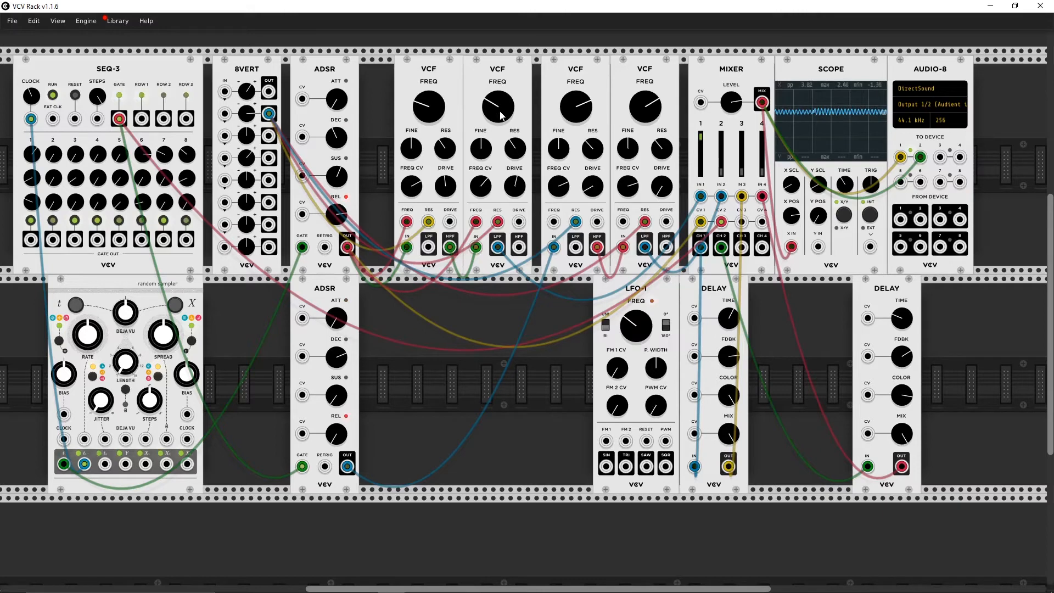
left_click_drag(500, 112, 500, 39)
left_click_drag(429, 107, 429, 41)
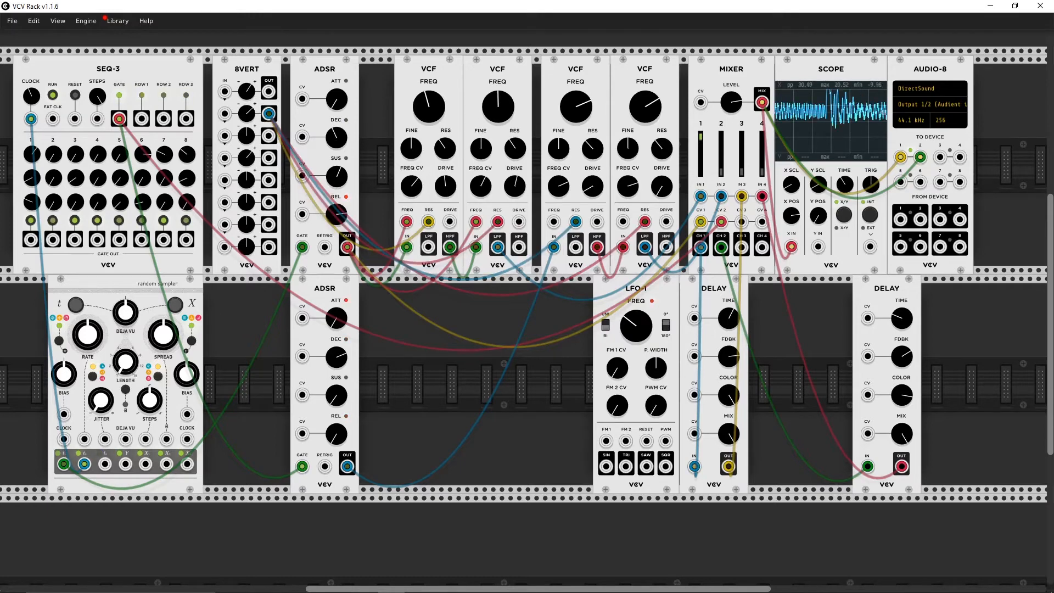
Step: Adjust the second 8VERT level and the second VCF's FREQ CV, and raise the first two VCFs' cutoffs slightly
left_click_drag(246, 117, 246, 145)
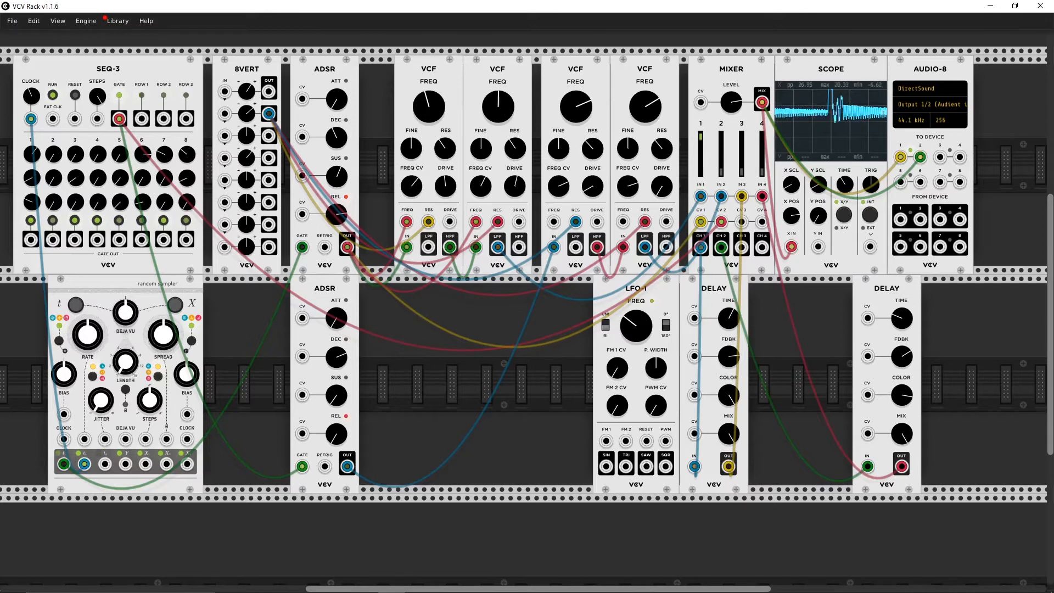
left_click_drag(505, 106, 505, 102)
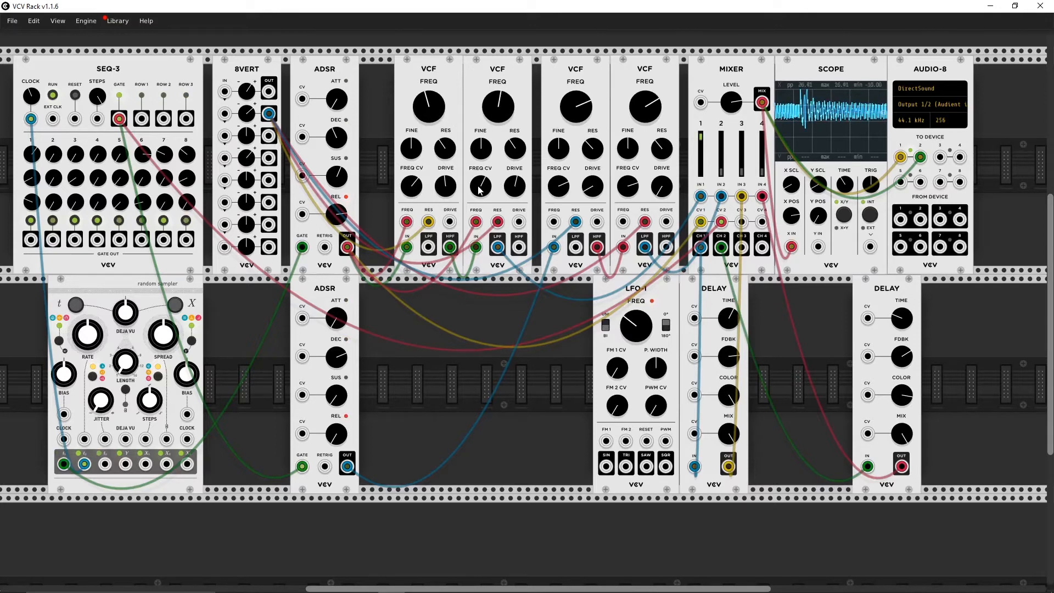
left_click_drag(479, 185, 479, 277)
left_click_drag(440, 105, 440, 104)
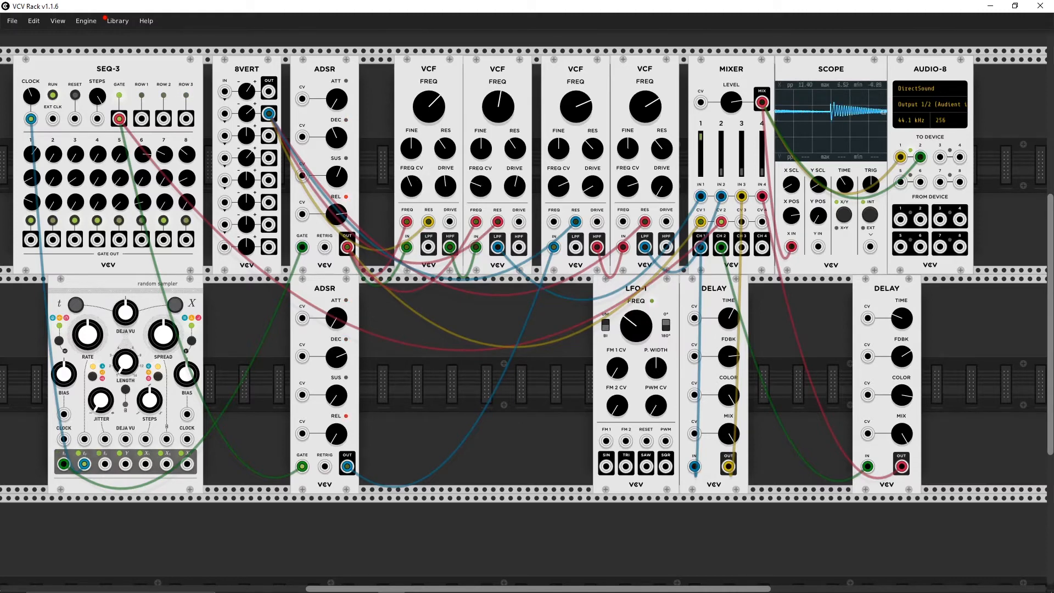
Step: Lower the cutoff of the first, second and fourth VCFs, and adjust the mixer's overall level
left_click_drag(430, 105, 429, 153)
left_click_drag(503, 106, 502, 126)
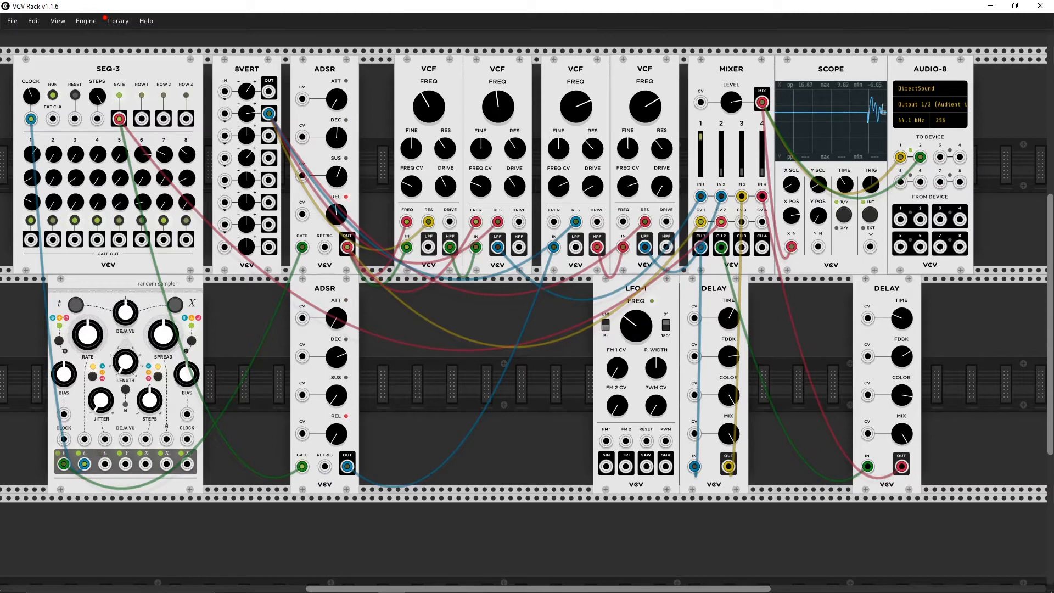
mouse_move(648, 106)
left_mouse_down()
mouse_move(648, 131)
mouse_move(649, 113)
left_mouse_up()
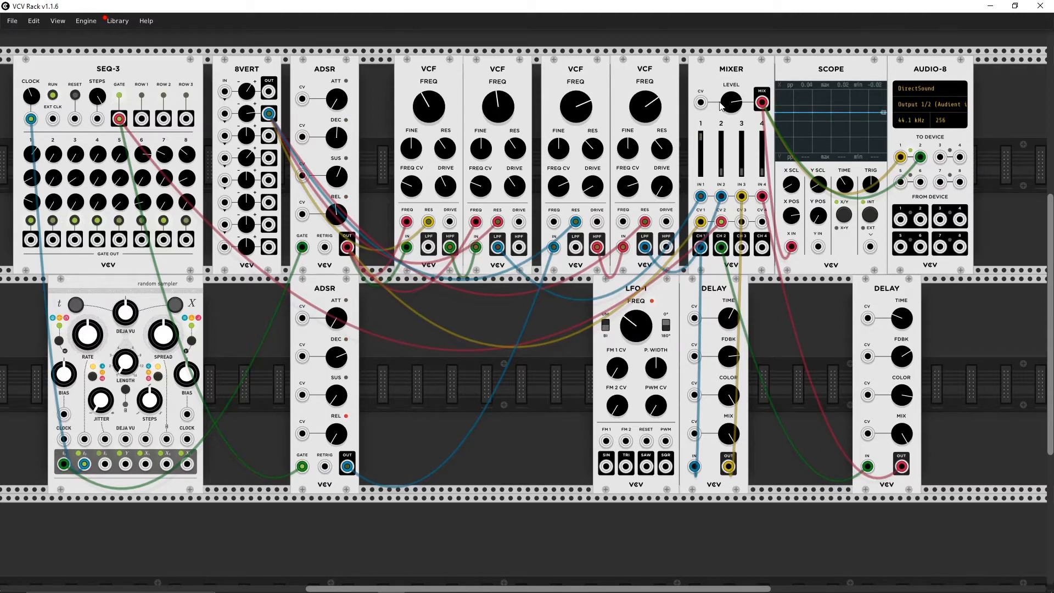
left_click_drag(738, 102, 737, 123)
left_click_drag(434, 107, 435, 133)
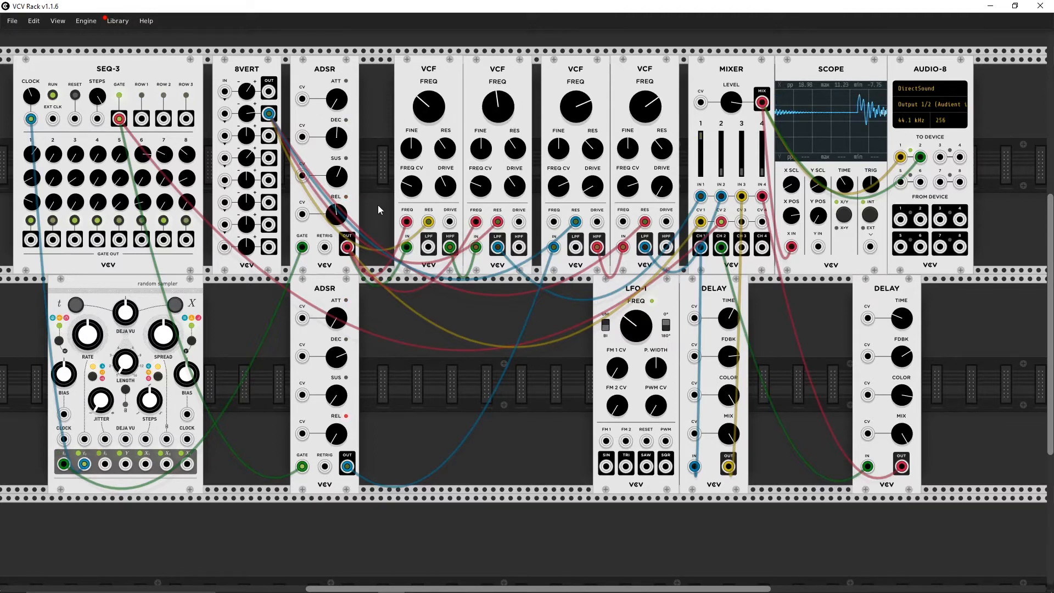
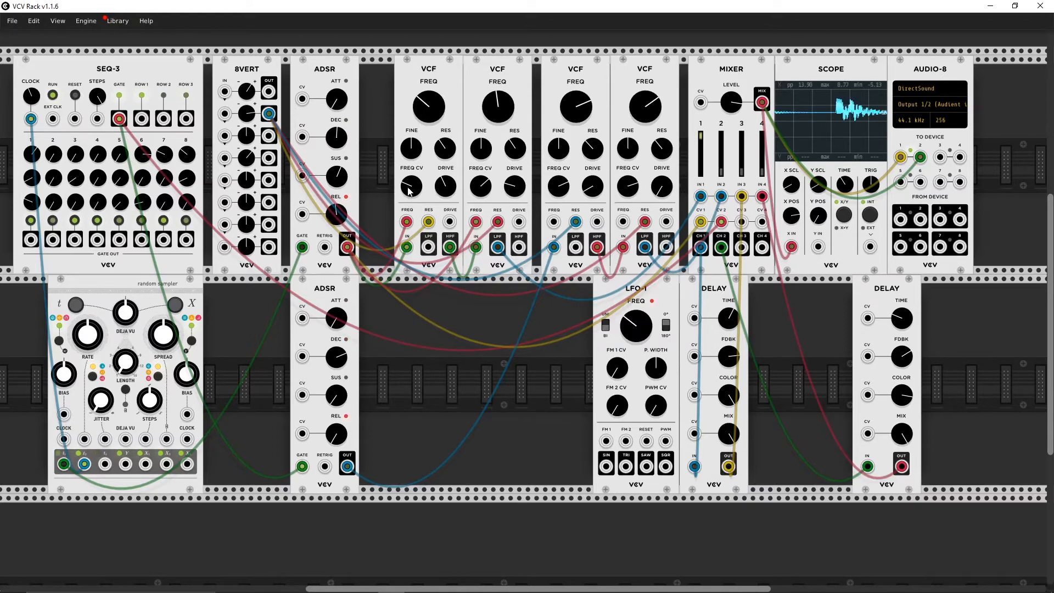
Step: Raise the first VCF's FREQ CV amount, lower its drive, and raise the second VCF's drive slightly
left_click_drag(408, 188, 409, 91)
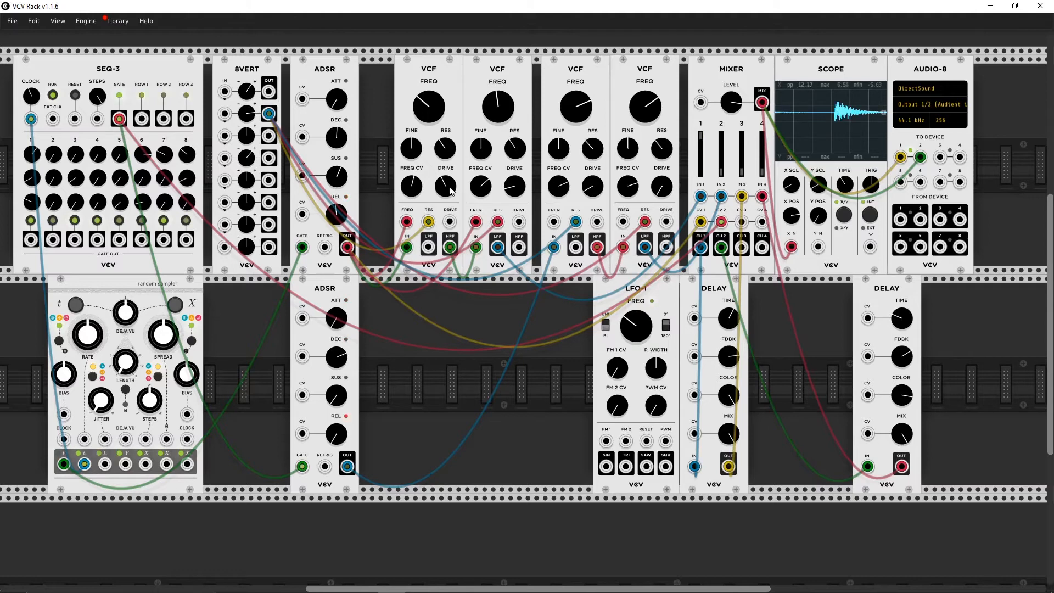
left_click_drag(450, 188, 450, 263)
left_click_drag(514, 188, 514, 160)
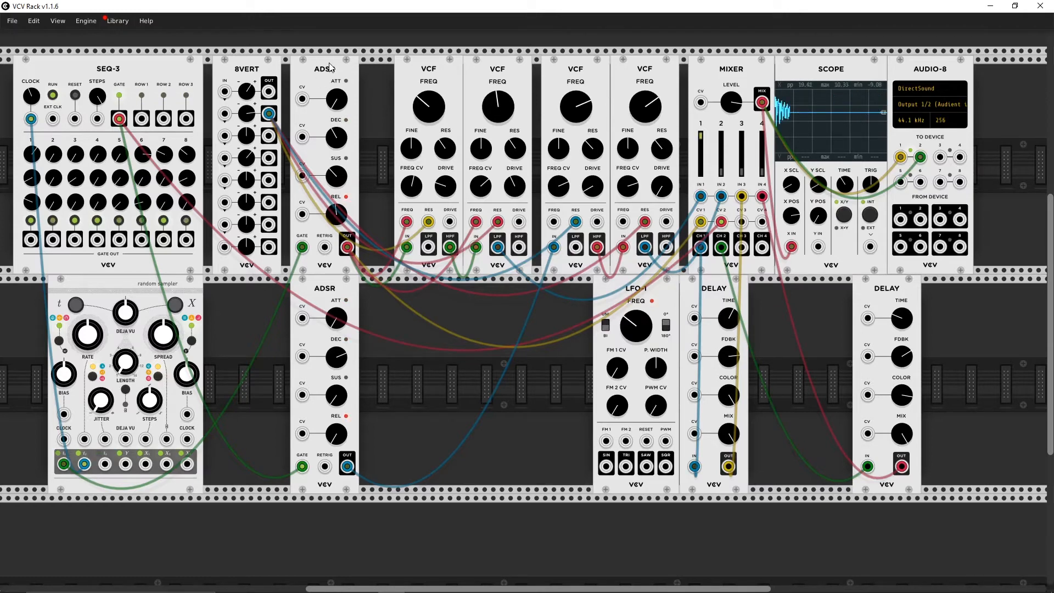
Step: Move the upper ADSR slightly closer to the VCFs and readjust its envelope times
left_click_drag(330, 67, 338, 67)
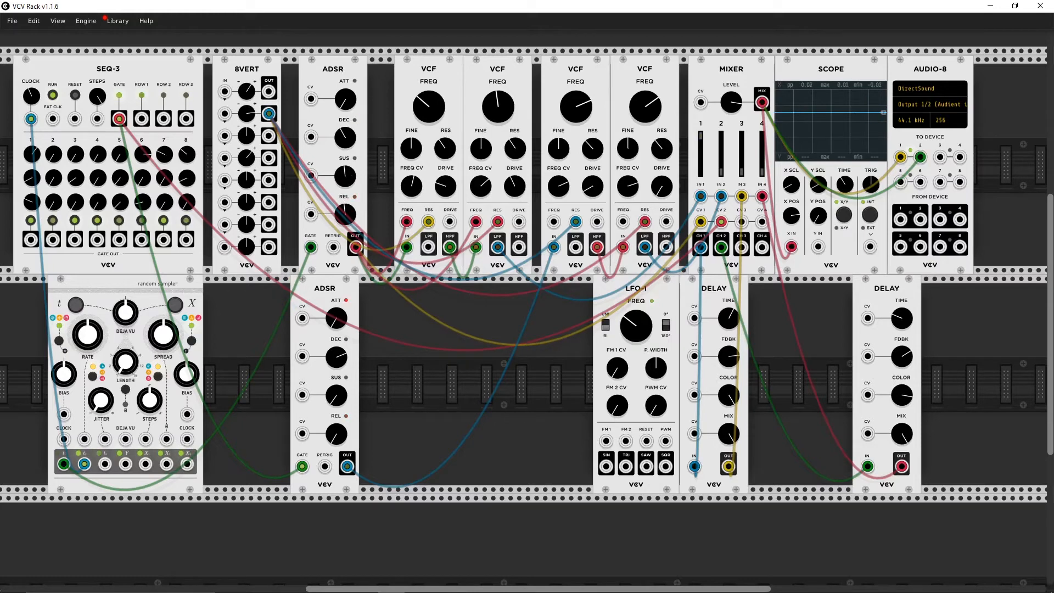
left_click_drag(349, 214, 349, 148)
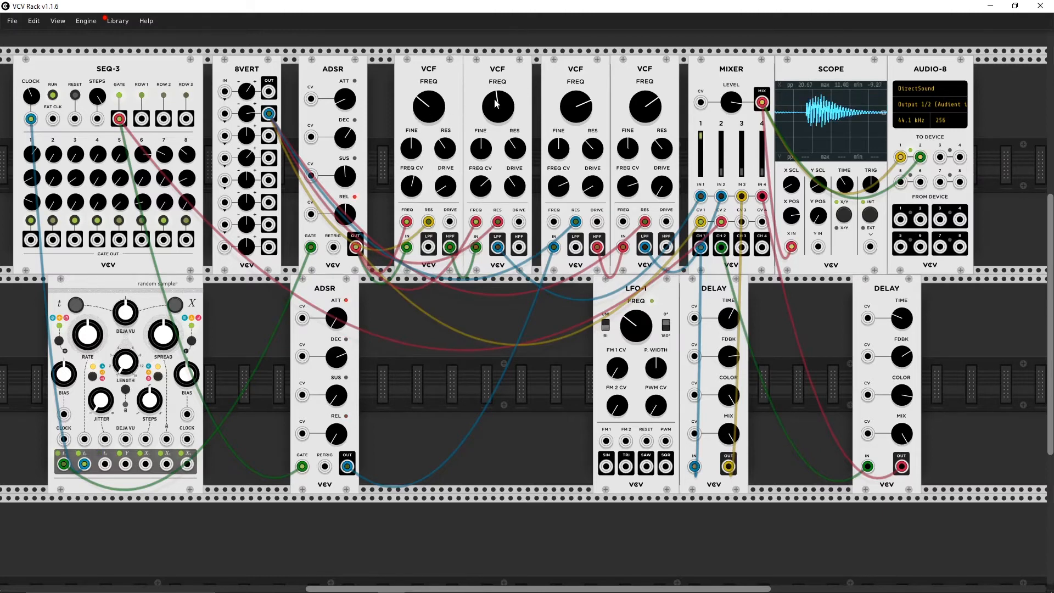
Step: Fine-tune the cutoffs of the first and second VCFs and lower the second VCF's drive
left_click_drag(496, 101, 496, 108)
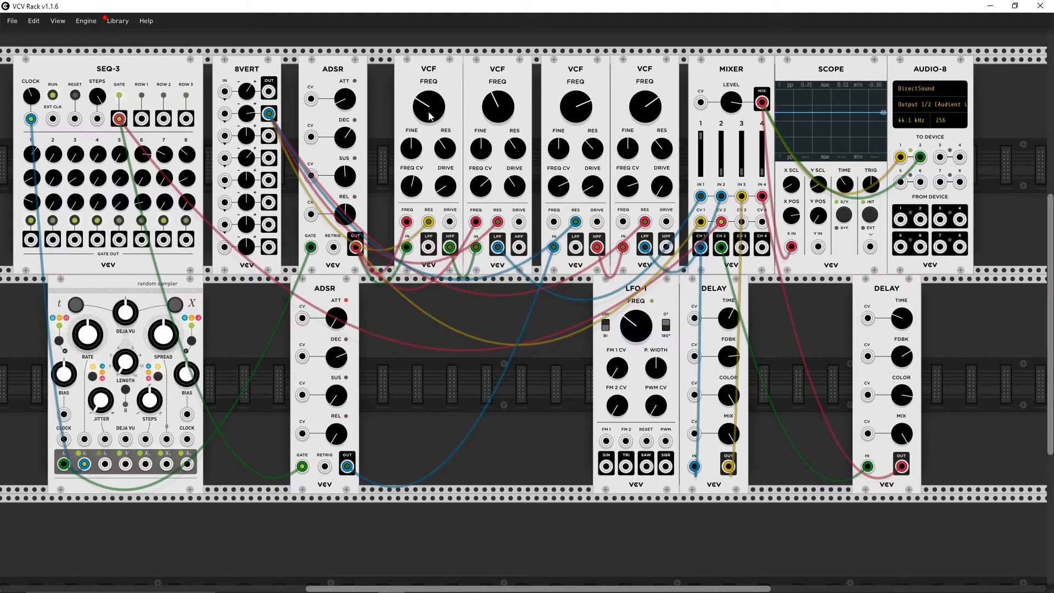
left_click_drag(427, 104, 426, 89)
left_click_drag(488, 102, 495, 103)
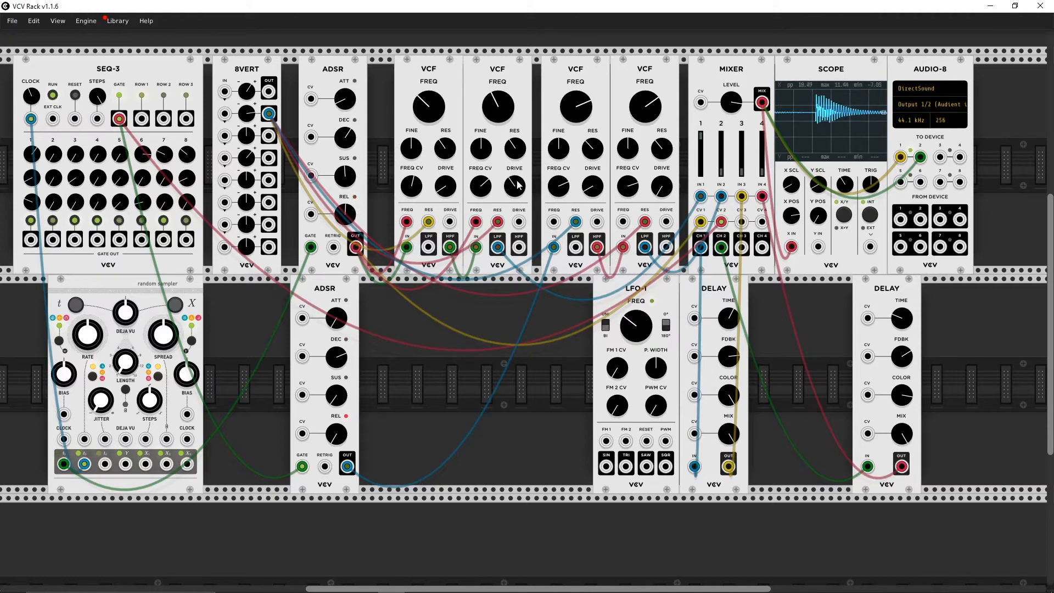
left_click_drag(515, 193, 515, 217)
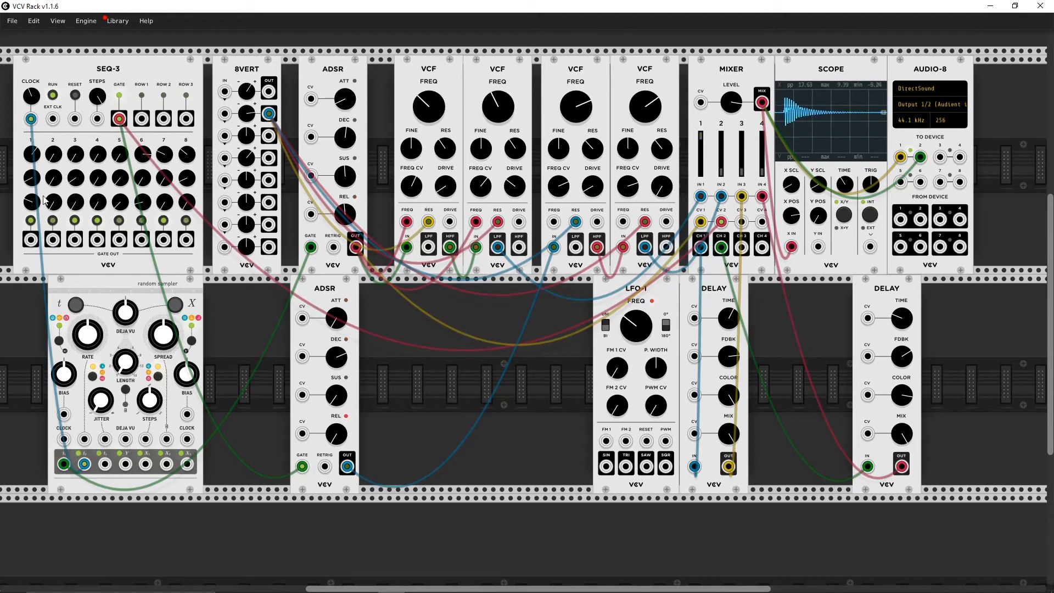
Step: Patch SEQ-3 ROW 1 to the upper ADSR's release CV and ROW 2 to the first VCF's DRIVE input
left_click_drag(142, 118, 311, 137)
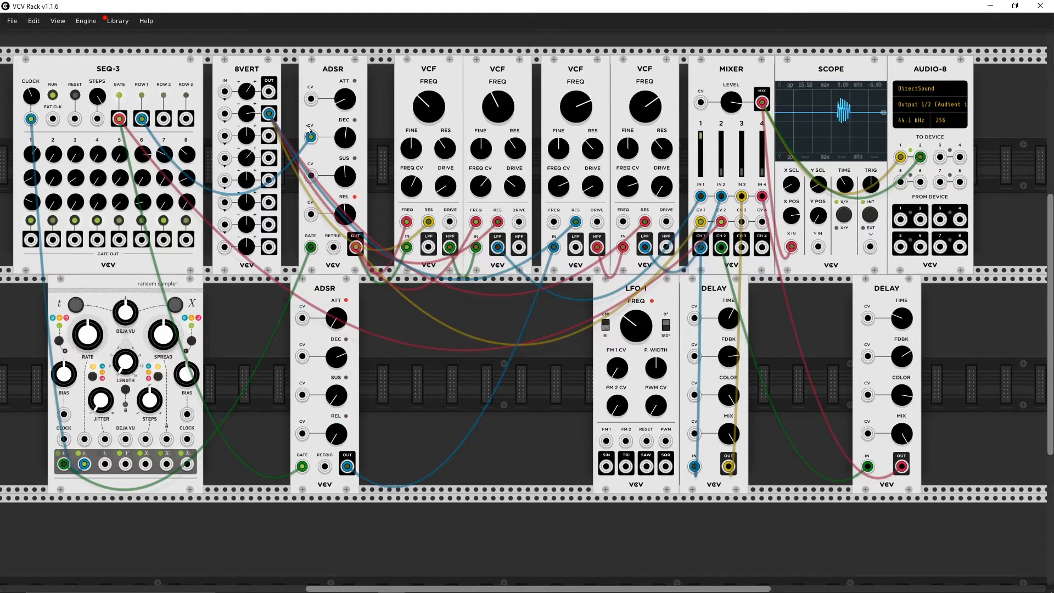
left_click_drag(311, 137, 314, 213)
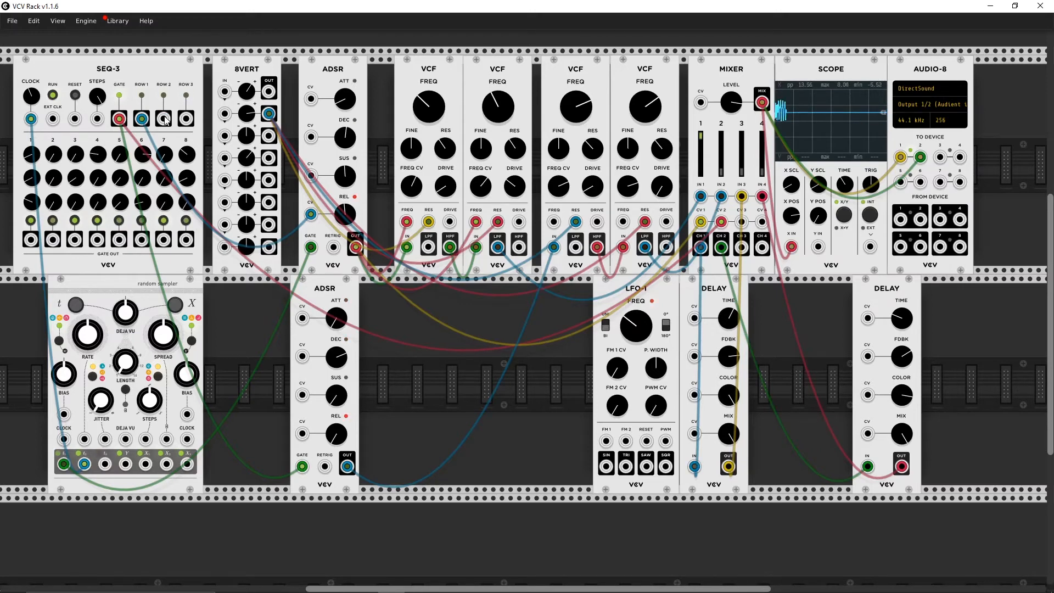
left_click_drag(165, 118, 450, 221)
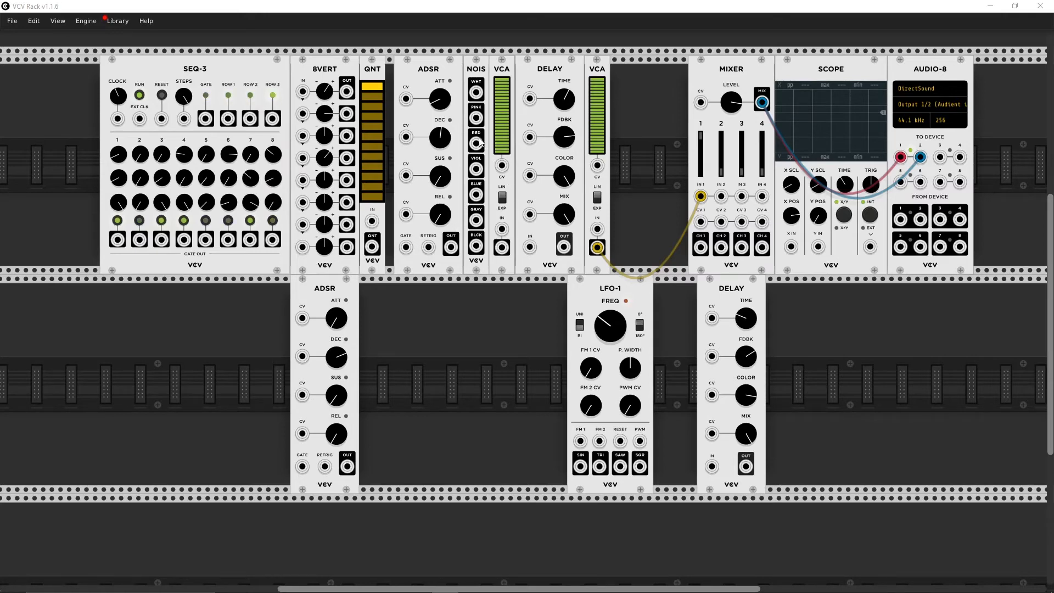
Step: Patch white noise to the first VCA's CV and the SEQ-3-gated upper ADSR's output to that VCA's input
left_click_drag(476, 94, 721, 196)
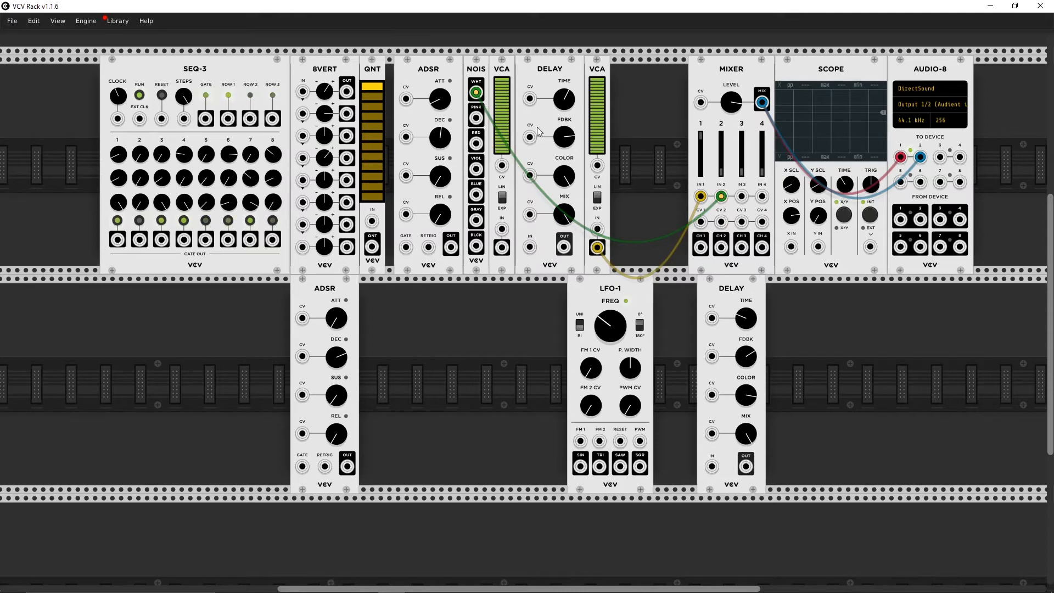
left_click_drag(722, 196, 502, 165)
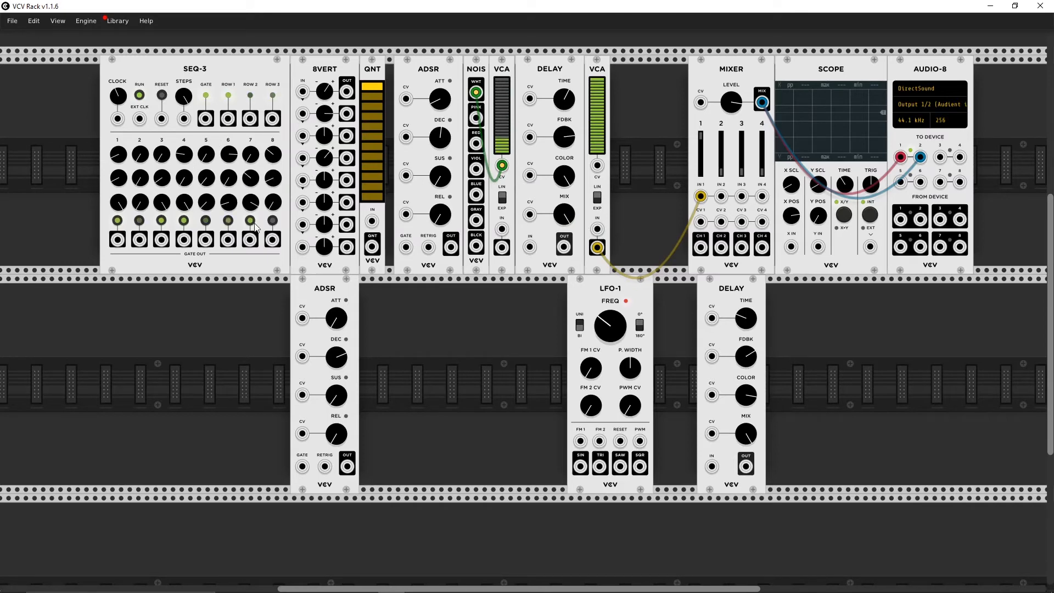
left_click_drag(207, 119, 502, 230)
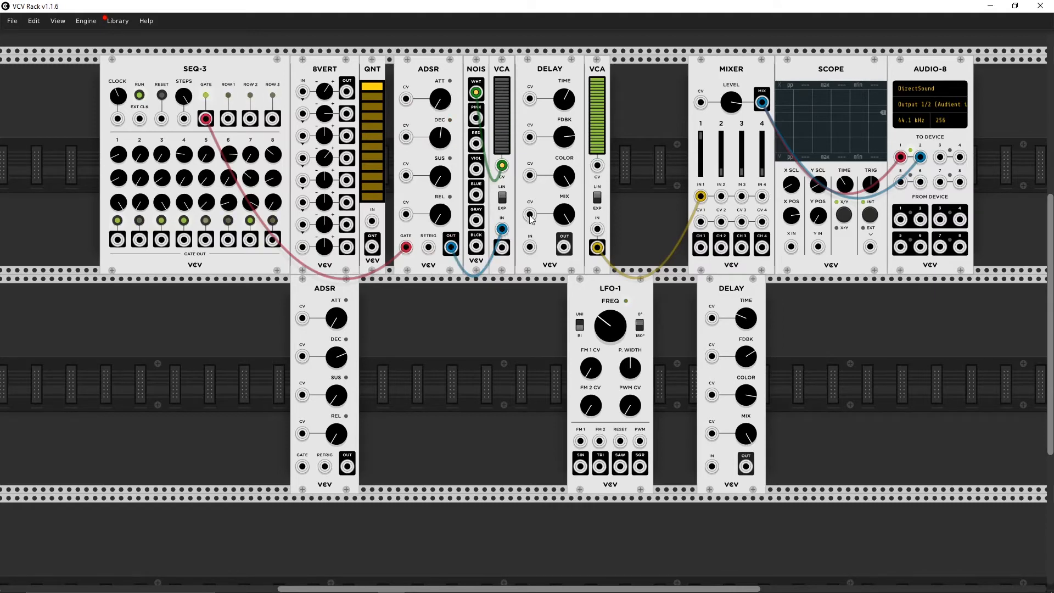
Step: Send the first VCA's output through the upper DELAY to mixer input 2
left_click_drag(502, 247, 721, 148)
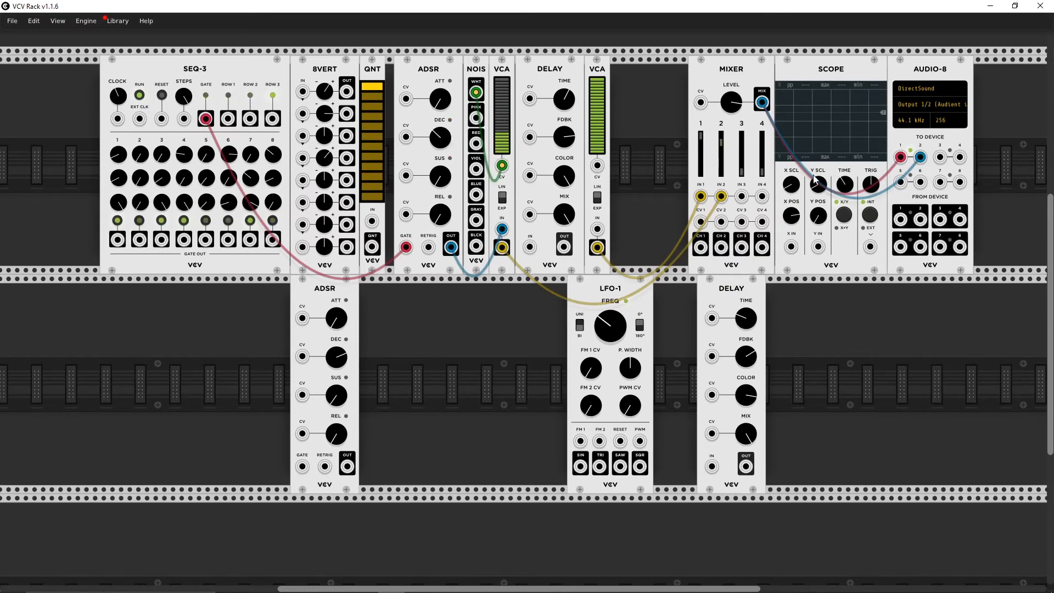
mouse_move(722, 197)
left_mouse_down()
mouse_move(474, 273)
mouse_move(497, 278)
mouse_move(530, 247)
mouse_move(721, 197)
left_mouse_up()
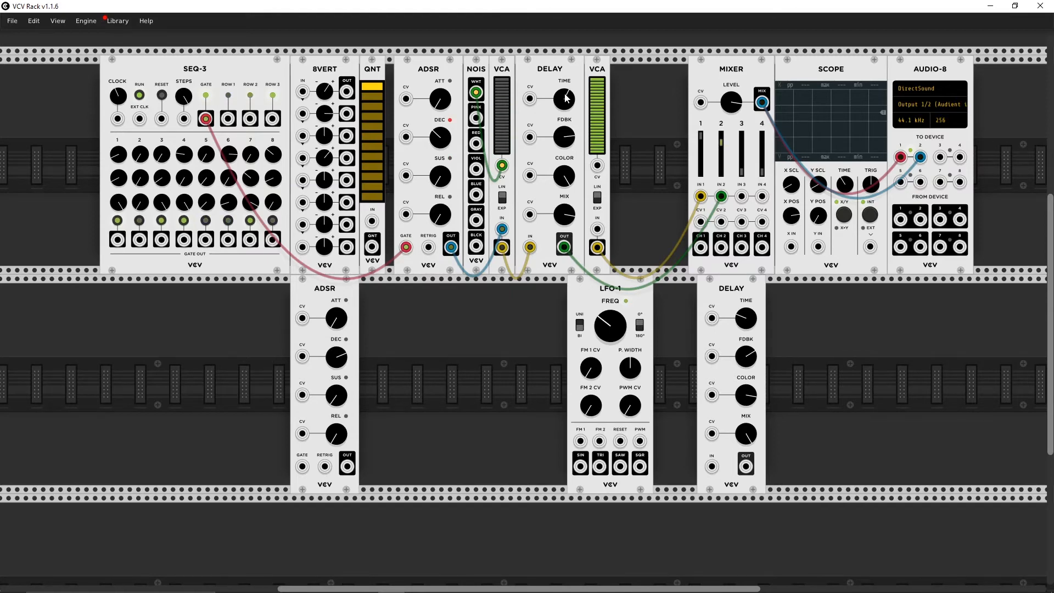
Step: Sweep the upper DELAY's time down and back up, and readjust the mixer's overall level
left_click_drag(567, 99, 567, 228)
left_click_drag(567, 98, 567, 64)
left_click_drag(564, 98, 565, 17)
left_click_drag(566, 94, 566, 76)
left_click_drag(732, 102, 732, 47)
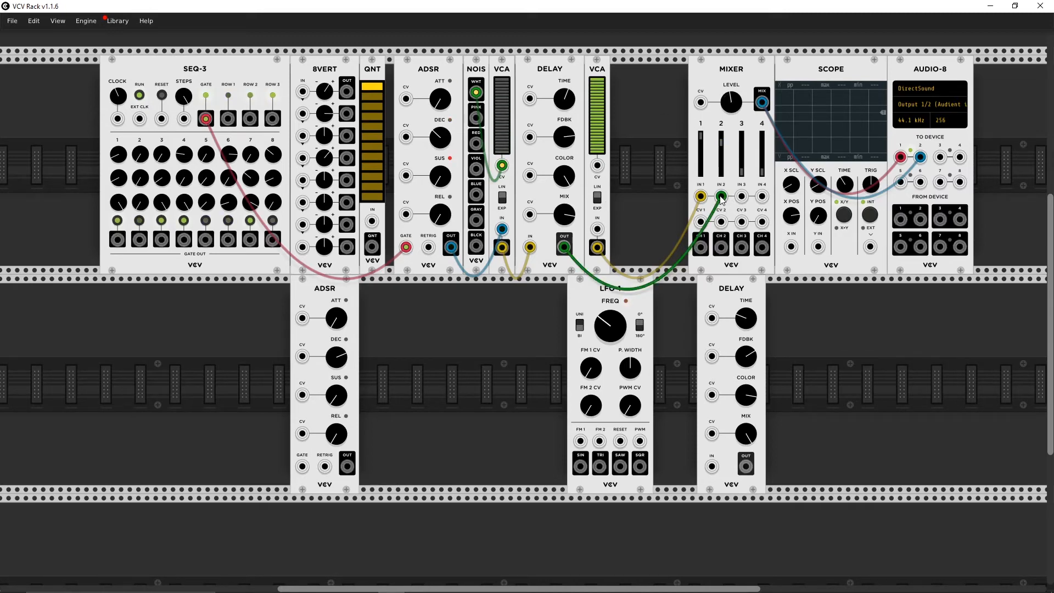
Step: Reroute the upper DELAY's output into the second VCA and control that VCA with the upper ADSR's output
left_click_drag(726, 199, 598, 229)
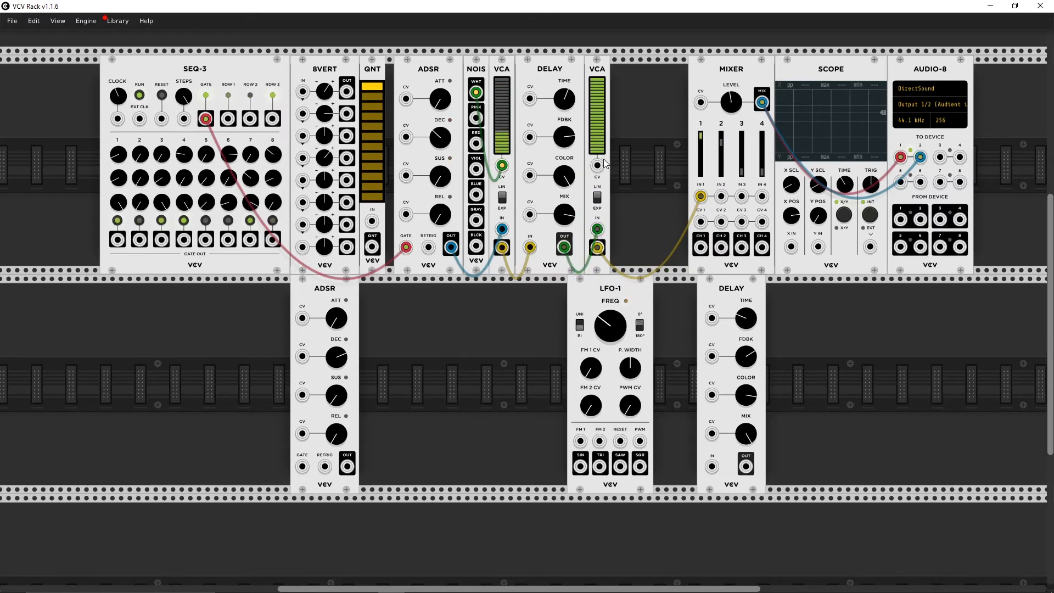
left_click_drag(597, 165, 451, 247)
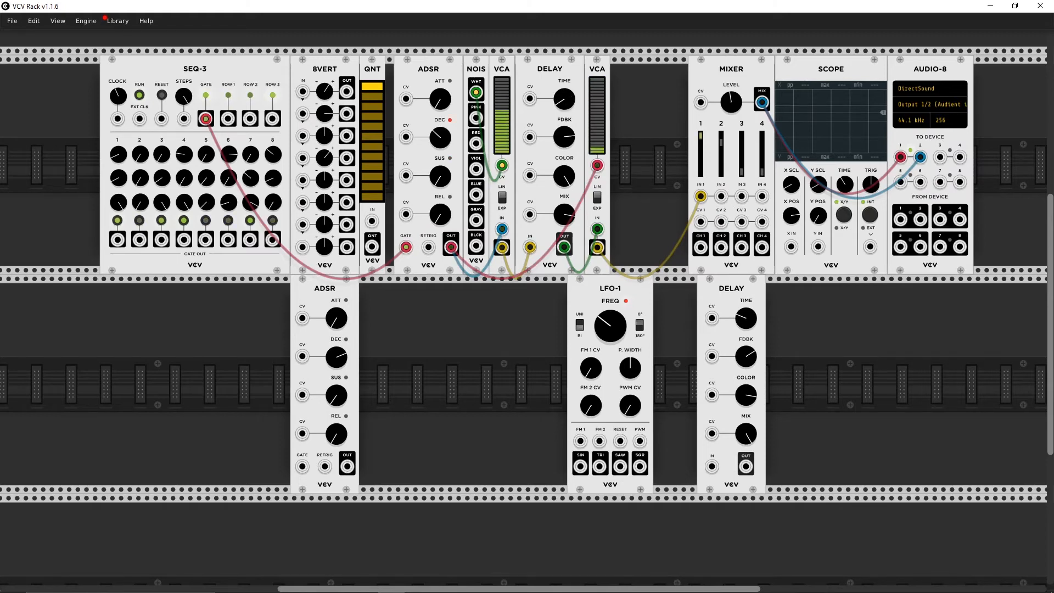
Step: Lower the upper DELAY's color and readjust its time and feedback together with the upper ADSR's decay
left_click_drag(569, 177, 570, 368)
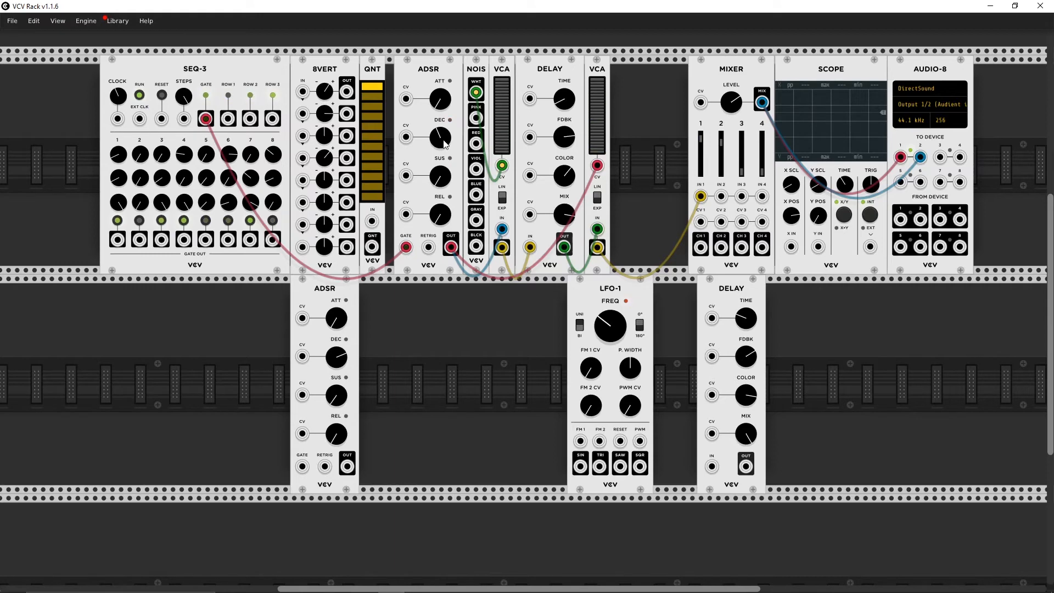
mouse_move(445, 144)
left_mouse_down()
mouse_move(445, 135)
mouse_move(445, 145)
left_mouse_up()
left_click_drag(445, 145, 445, 134)
left_click_drag(569, 102, 569, 102)
left_click_drag(569, 106, 569, 106)
left_click_drag(566, 135, 566, 134)
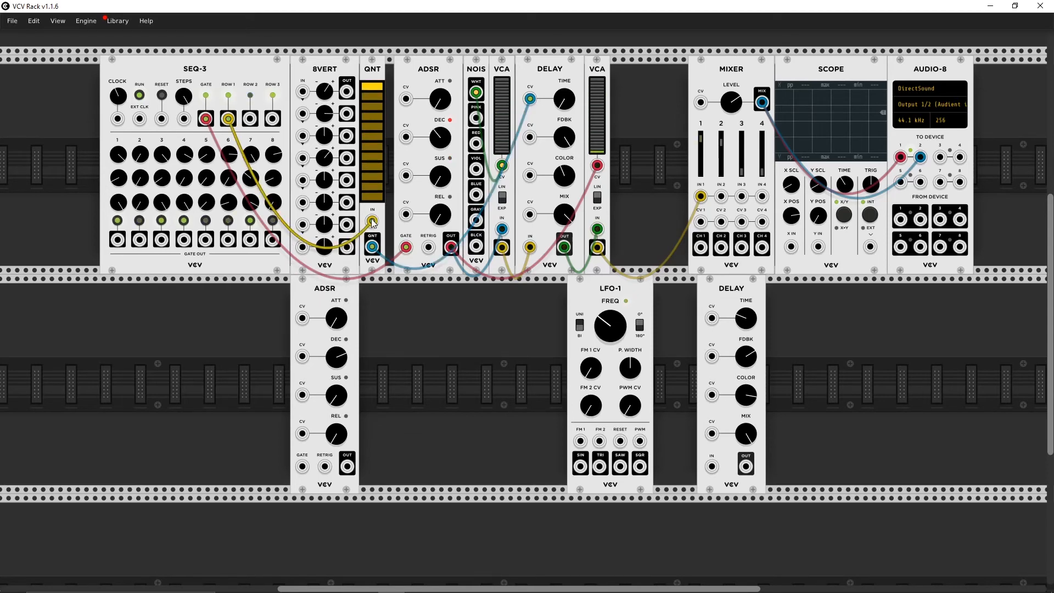
Step: Reroute SEQ-3 ROW 1 through the first 8VERT channel into the QNT input
left_click_drag(373, 221, 193, 195)
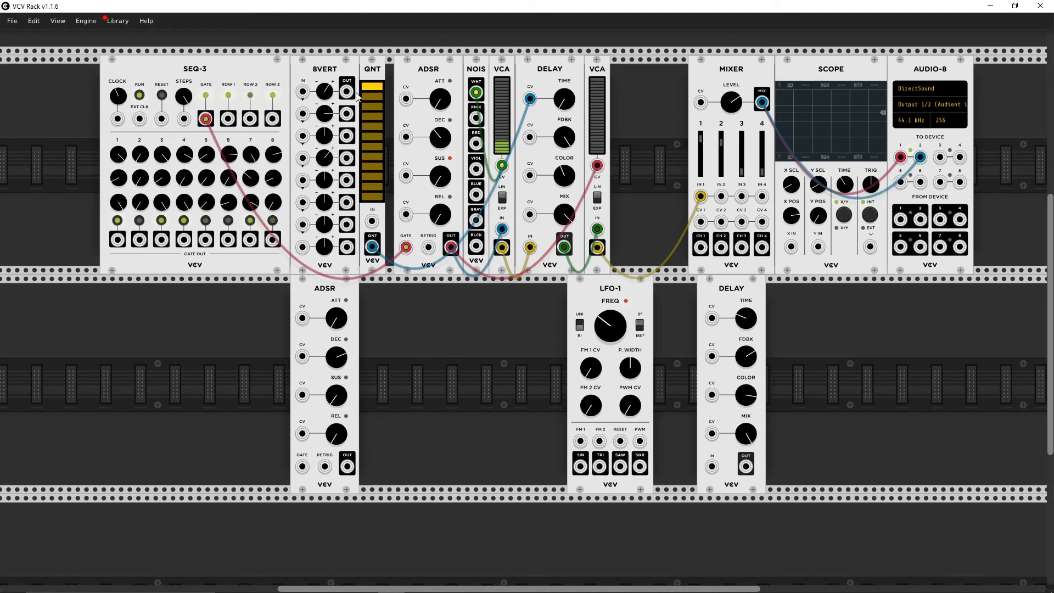
left_click_drag(348, 91, 321, 33)
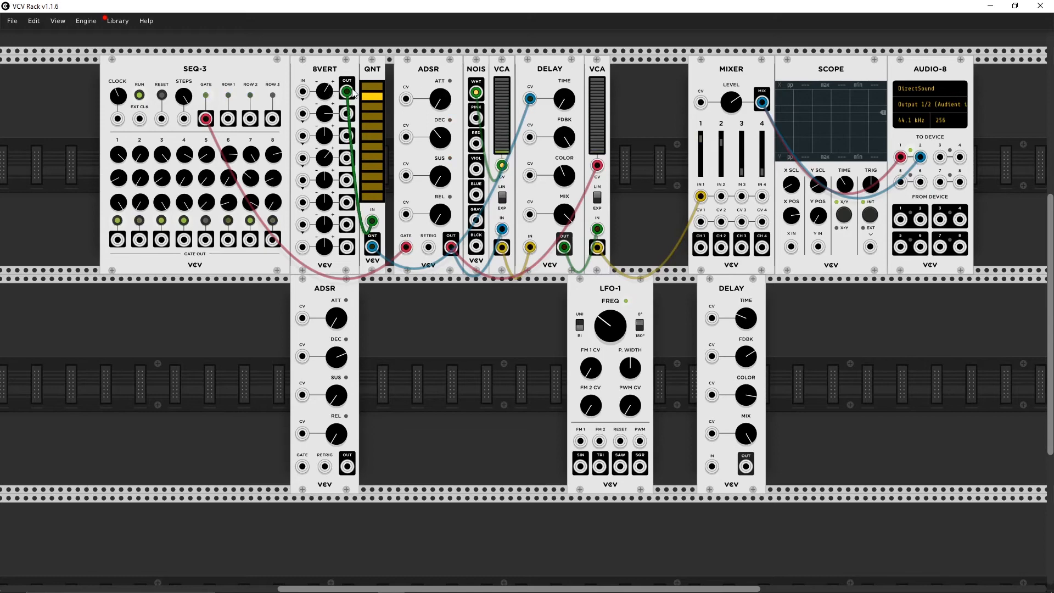
left_click_drag(302, 91, 227, 118)
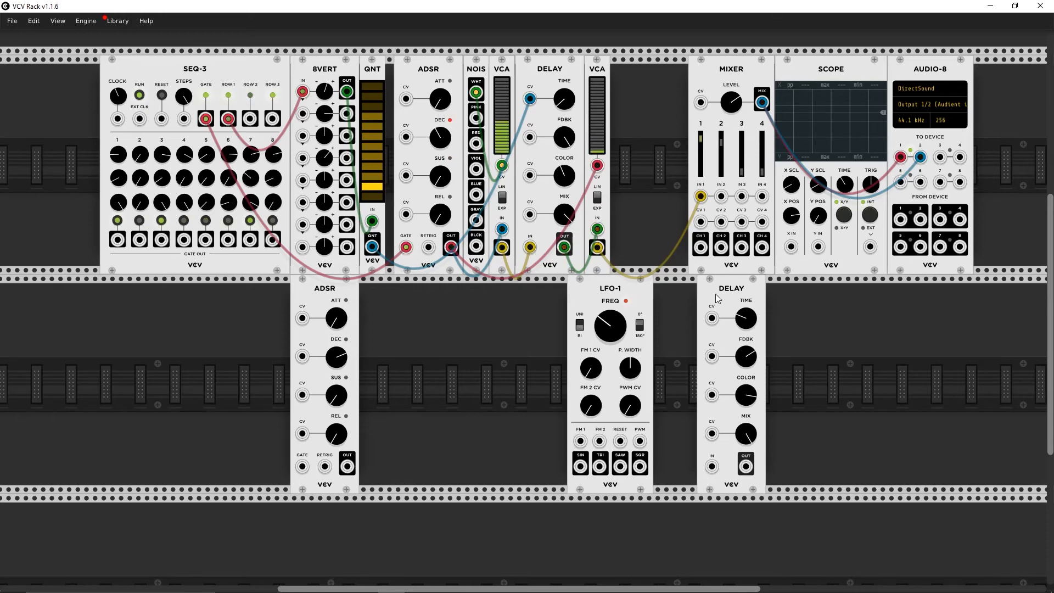
Step: Move the second DELAY into the upper row beside the second VCA, shift LFO-1 aside, and readjust the first DELAY's time
left_click_drag(717, 295, 629, 192)
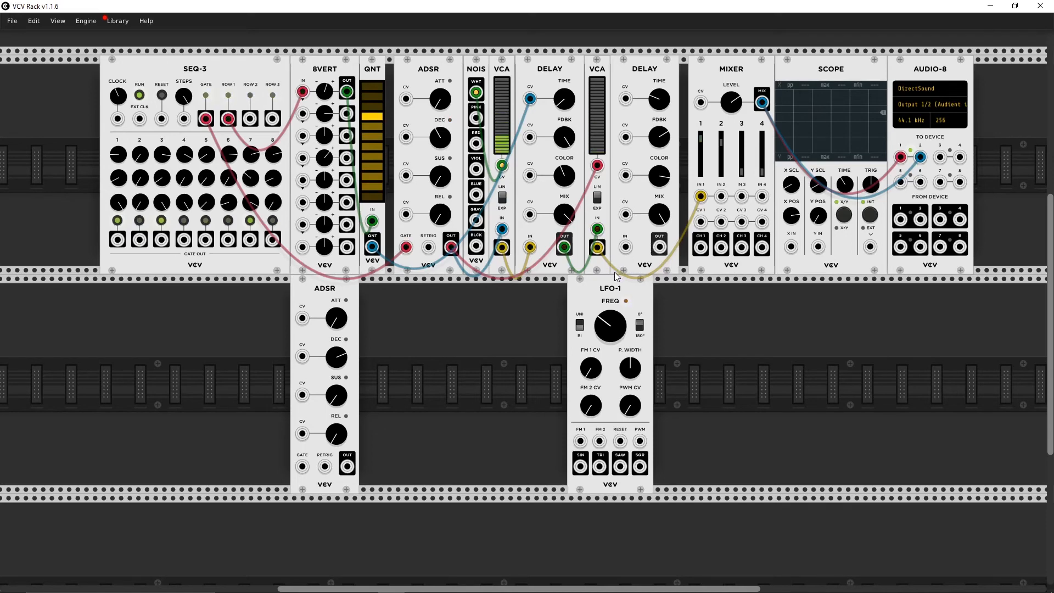
left_click_drag(615, 274, 796, 297)
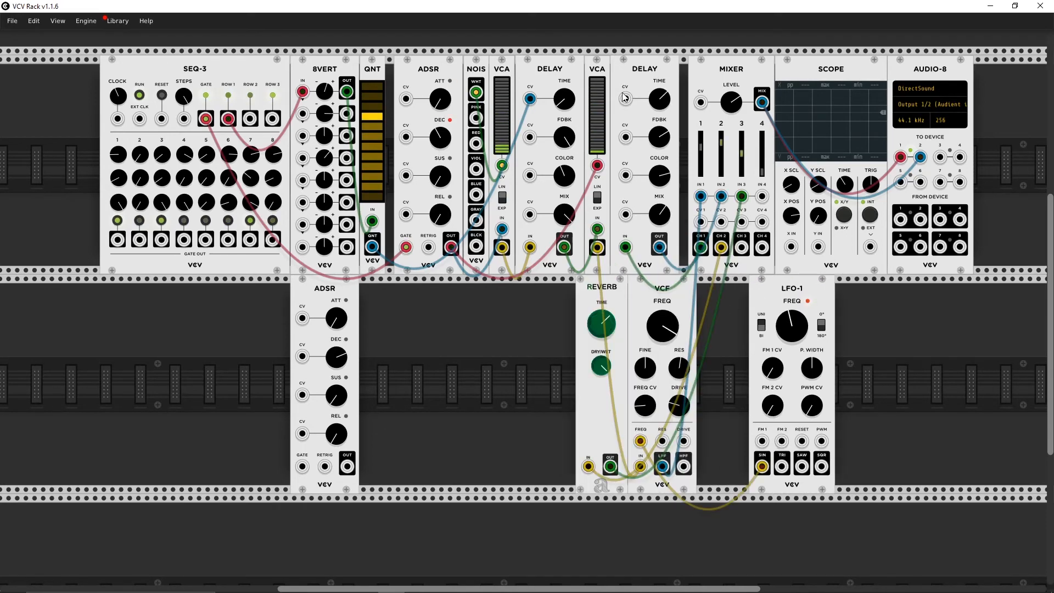
left_click_drag(561, 100, 561, 89)
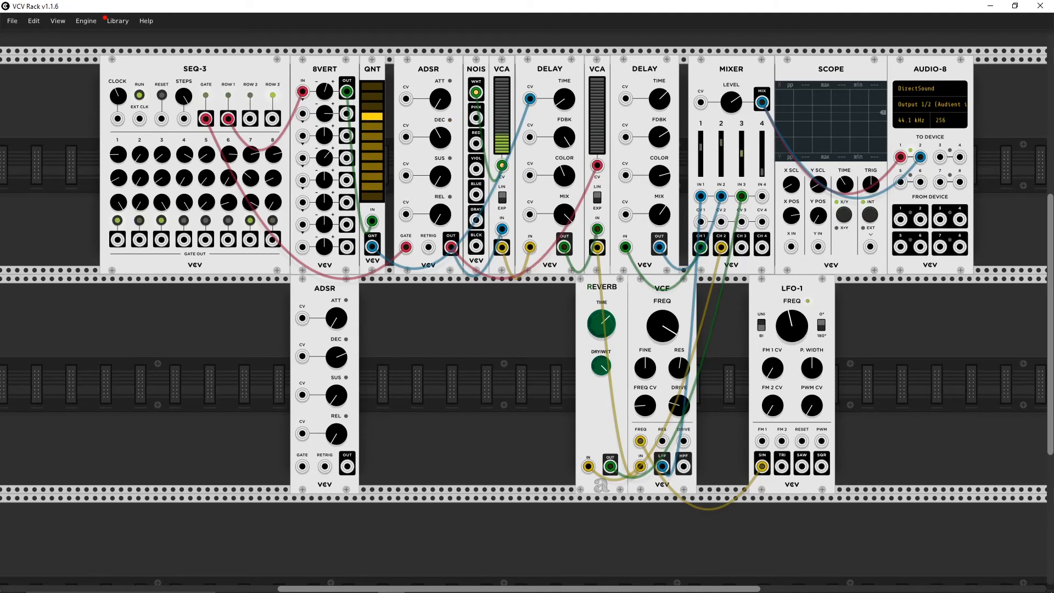